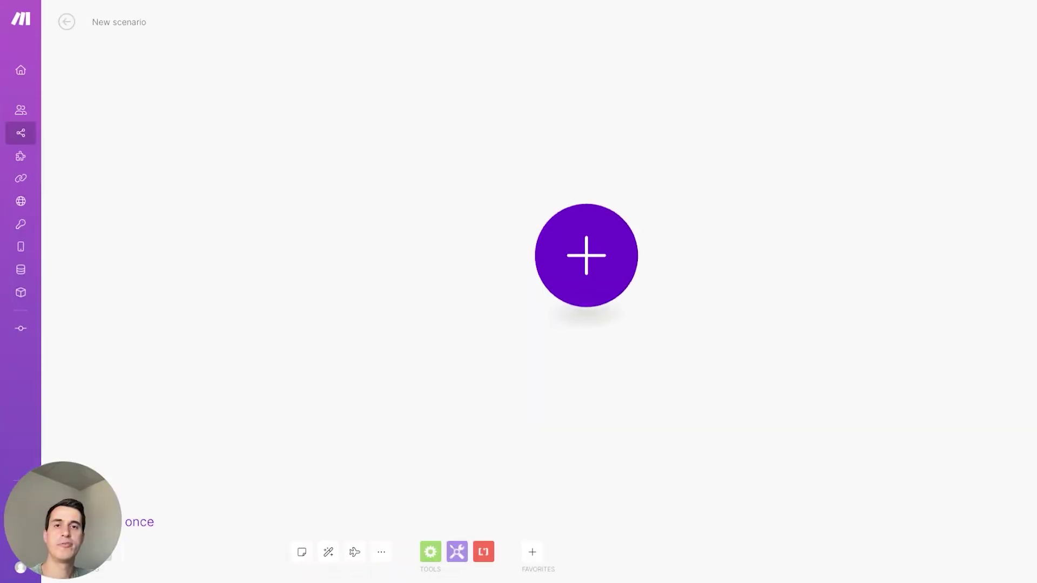
- Browse the first module's application list and open Airtable, then close it without choosing
{"action": "left_click", "coordinate": [608, 278]}
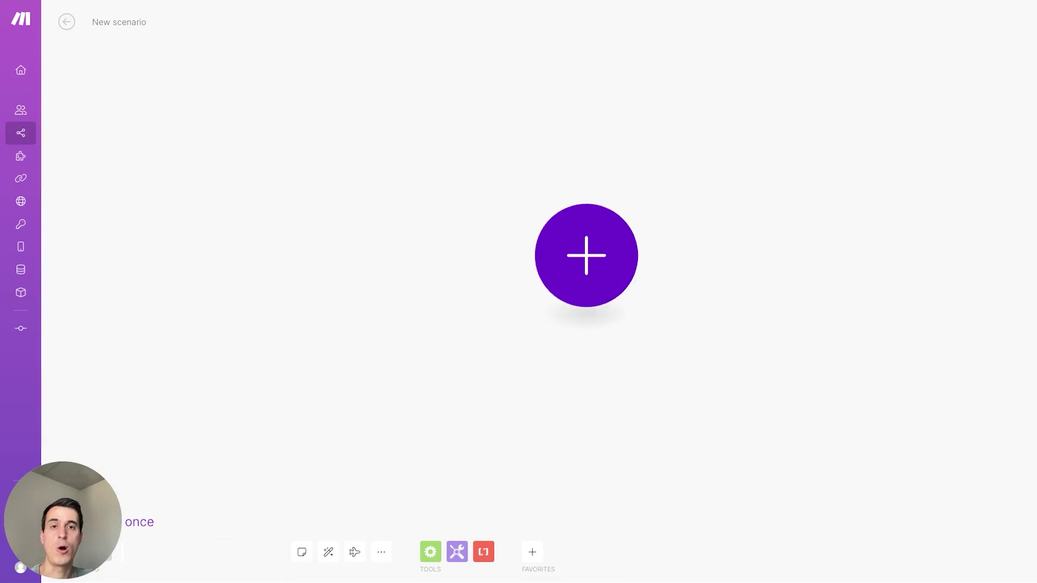
{"action": "left_click", "coordinate": [608, 279]}
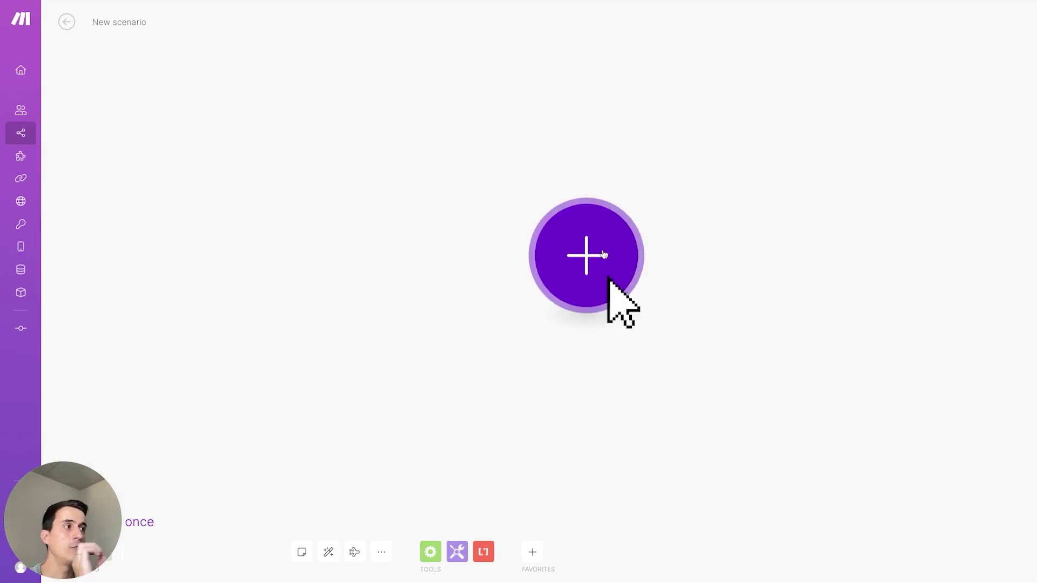
{"action": "left_click", "coordinate": [605, 256]}
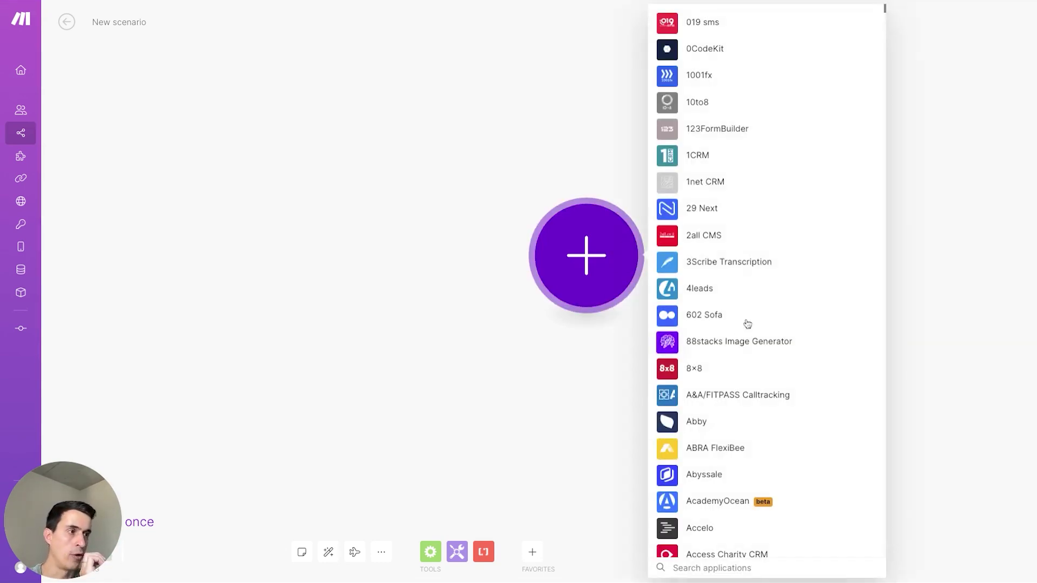
{"action": "scroll", "coordinate": [741, 339], "scroll_direction": "down", "scroll_amount": 20}
{"action": "scroll", "coordinate": [752, 306], "scroll_direction": "up", "scroll_amount": 5}
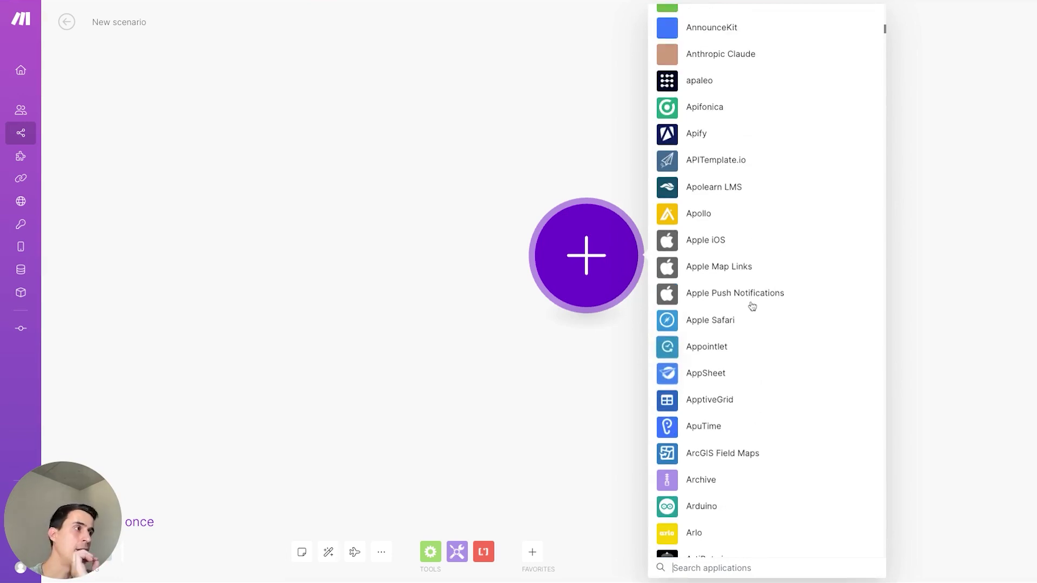
{"action": "scroll", "coordinate": [743, 257], "scroll_direction": "up", "scroll_amount": 5}
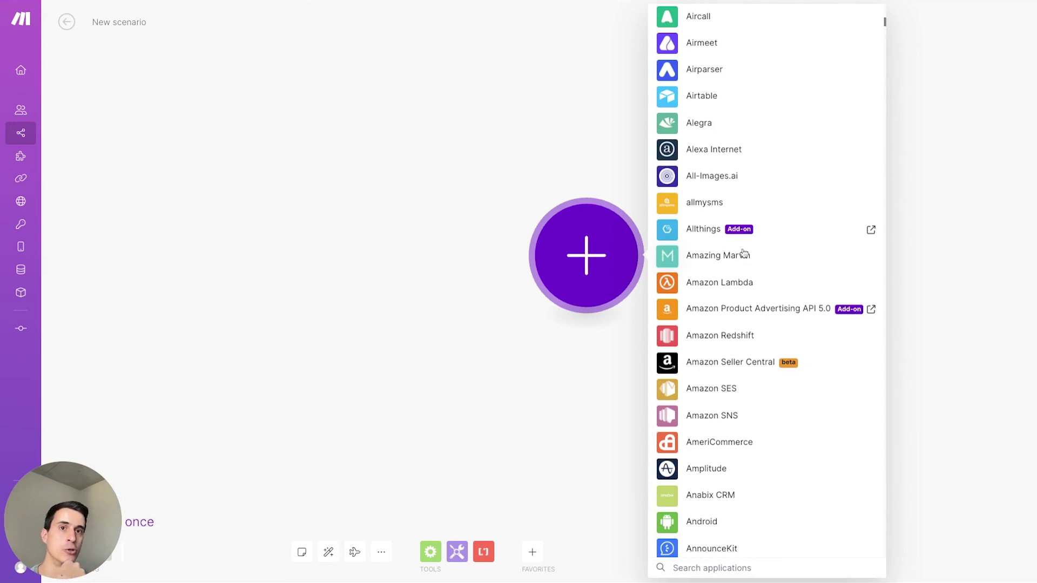
{"action": "scroll", "coordinate": [743, 195], "scroll_direction": "up", "scroll_amount": 3}
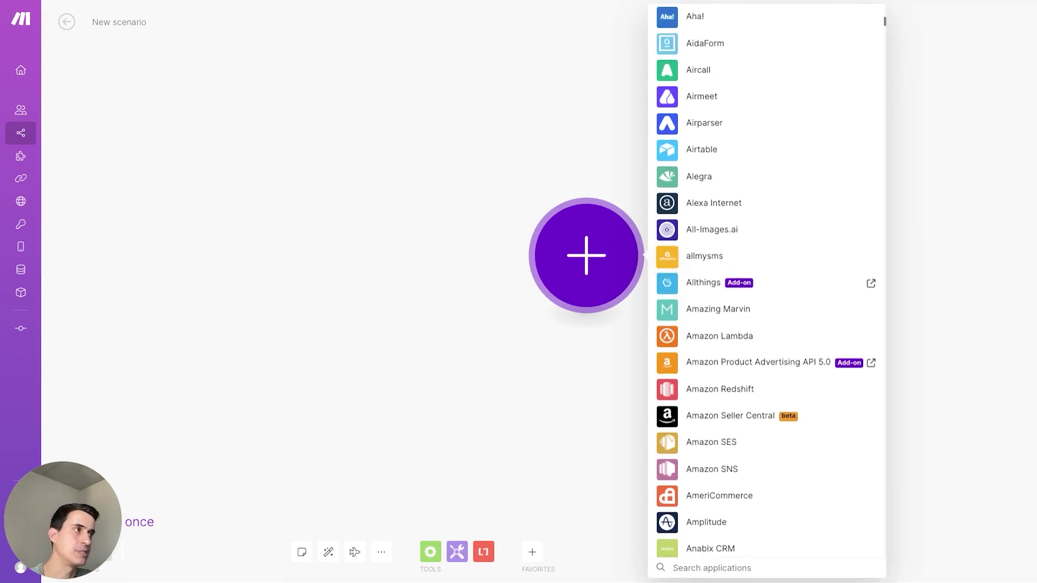
{"action": "left_click", "coordinate": [740, 180]}
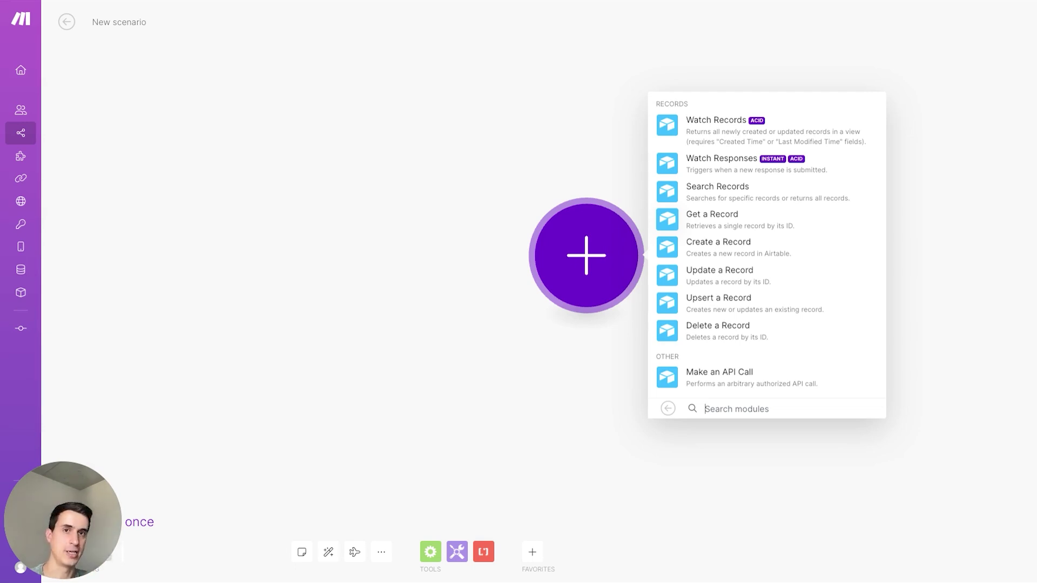
{"action": "left_click", "coordinate": [587, 256]}
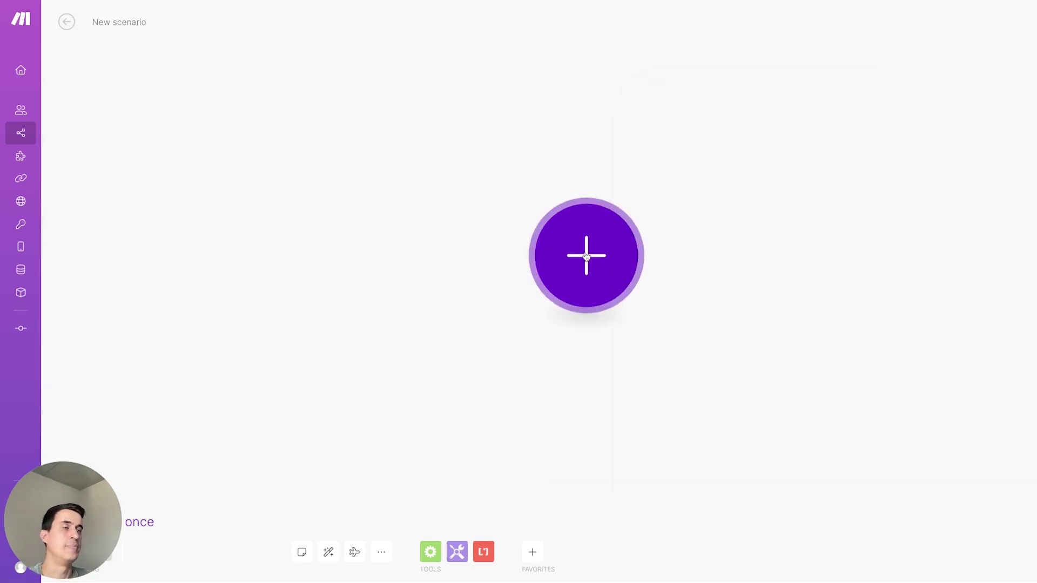
{"action": "left_click", "coordinate": [587, 256]}
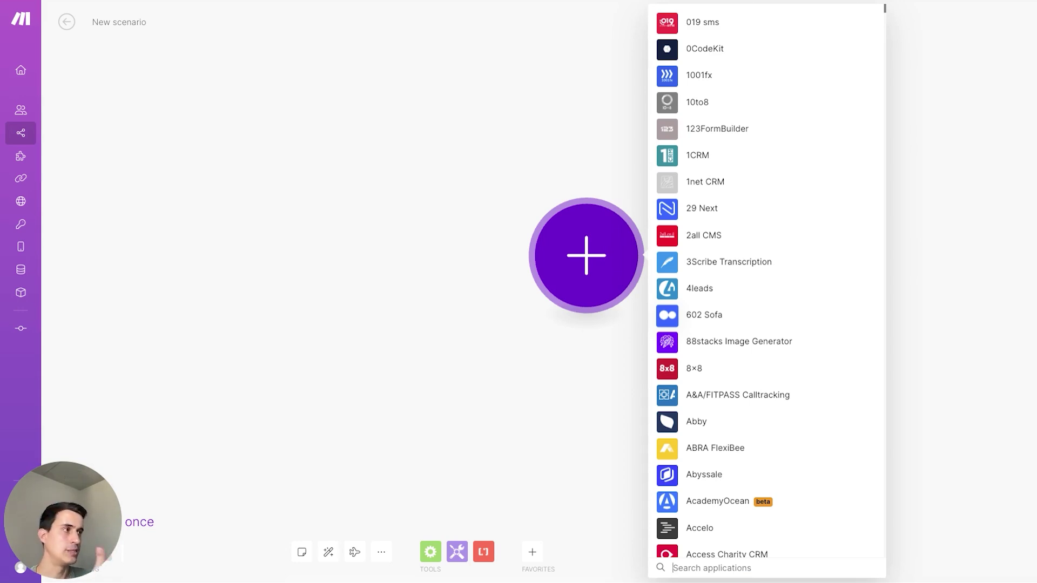
{"action": "scroll", "coordinate": [767, 291], "scroll_direction": "down", "scroll_amount": 20}
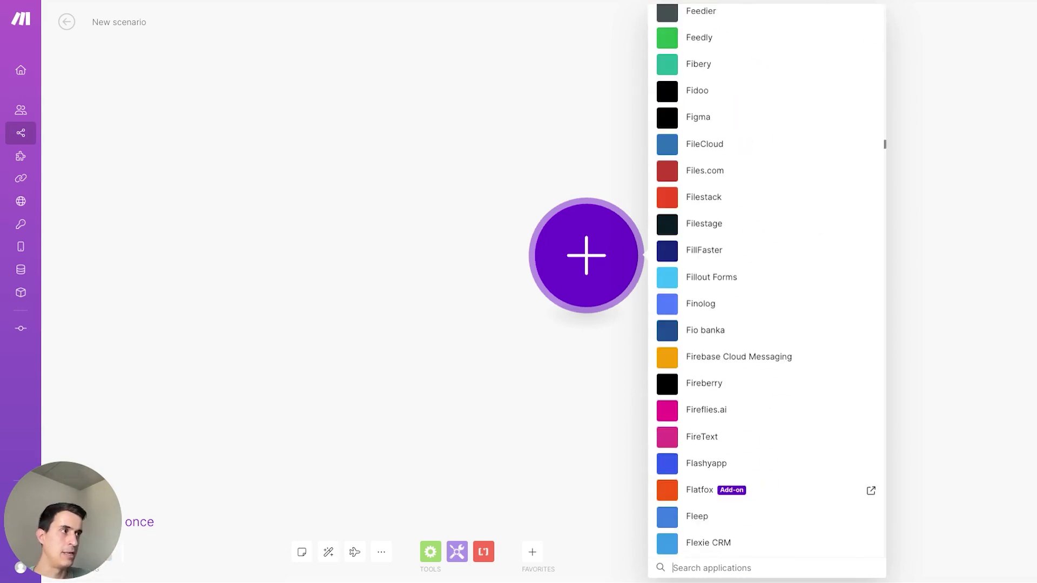
{"action": "scroll", "coordinate": [766, 292], "scroll_direction": "down", "scroll_amount": 4}
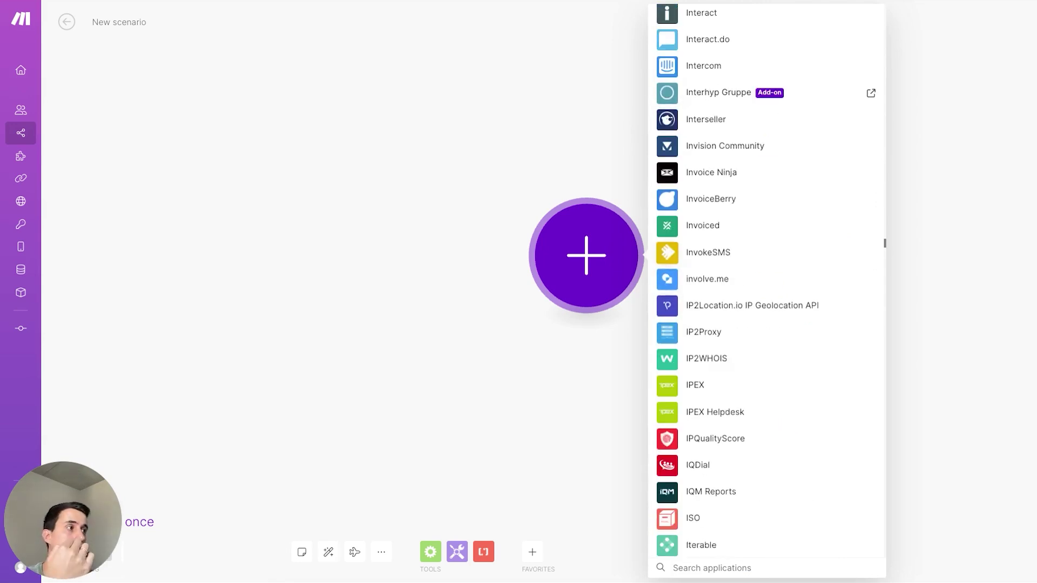
{"action": "scroll", "coordinate": [746, 331], "scroll_direction": "up", "scroll_amount": 20}
{"action": "type", "text": "airta"}
{"action": "left_click", "coordinate": [719, 240]}
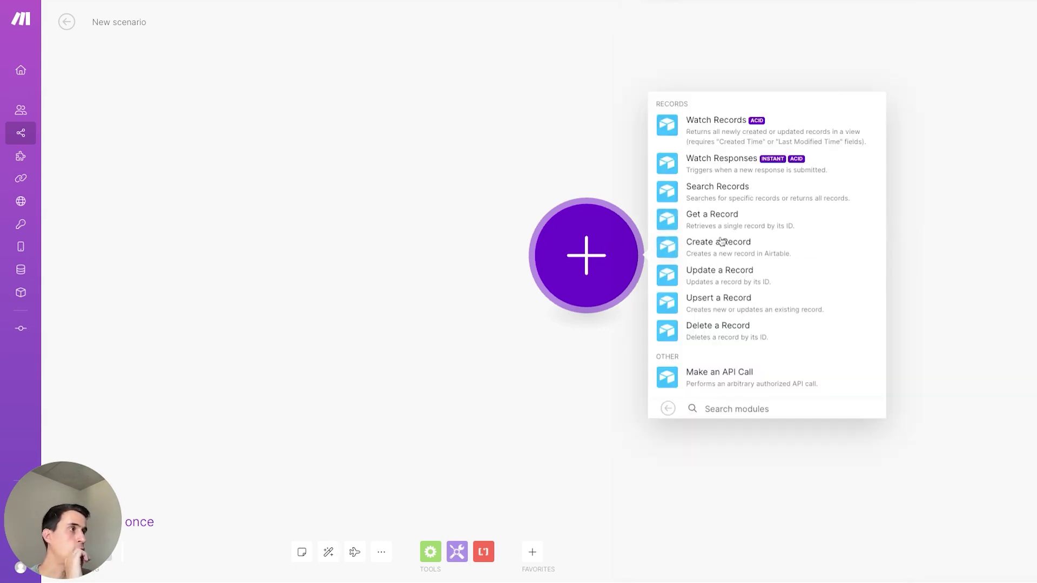
{"action": "left_click", "coordinate": [720, 157]}
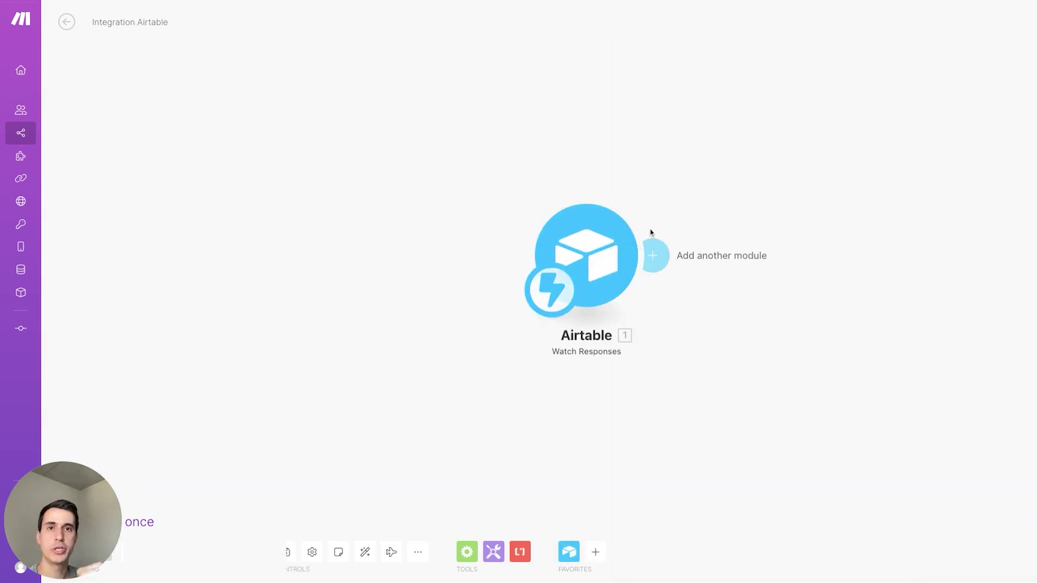
- Add Slack as the second module after the Airtable trigger, found by searching 'slack'
{"action": "left_click", "coordinate": [653, 255]}
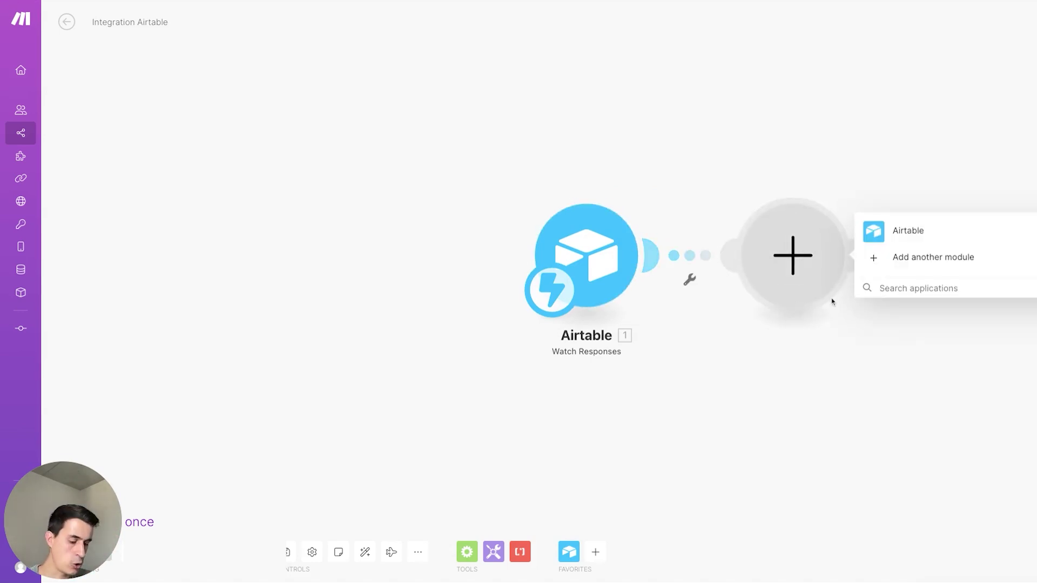
{"action": "type", "text": "slack"}
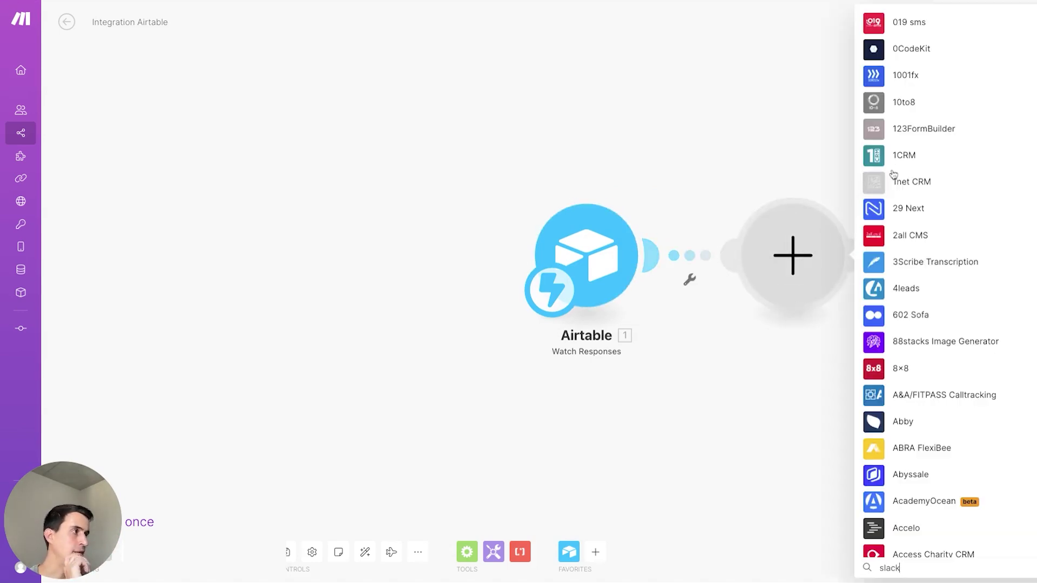
{"action": "left_click", "coordinate": [935, 233]}
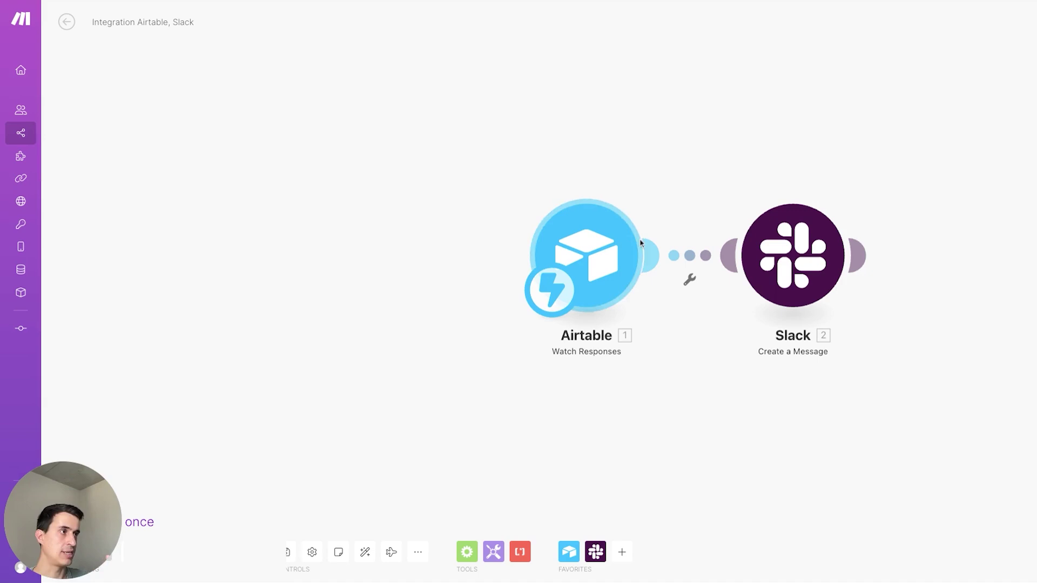
- Add a new Slack module after Create a Message and scroll its actions to Other
{"action": "left_click", "coordinate": [780, 254]}
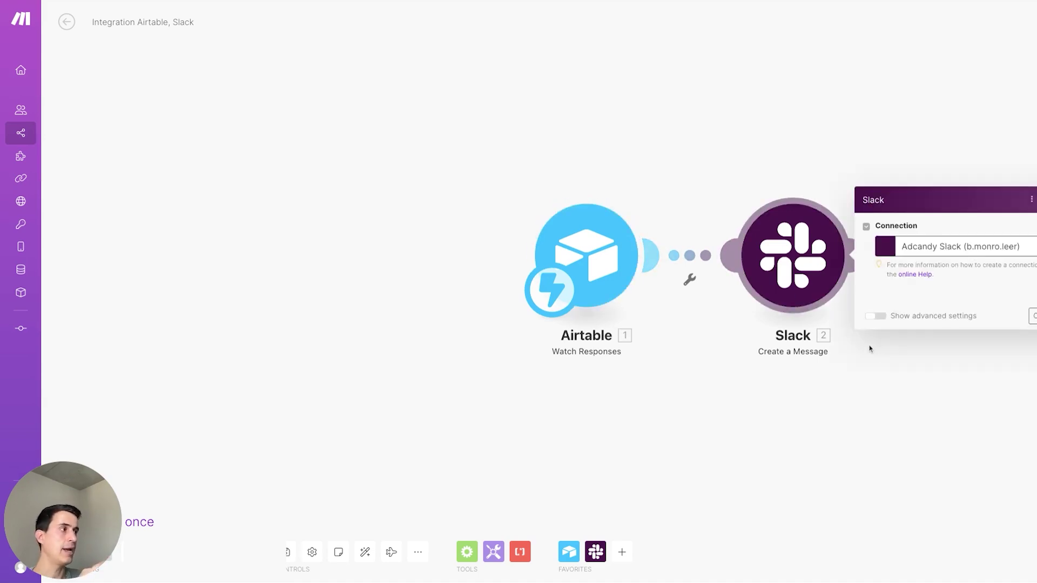
{"action": "key", "text": "Escape"}
{"action": "left_click", "coordinate": [857, 255]}
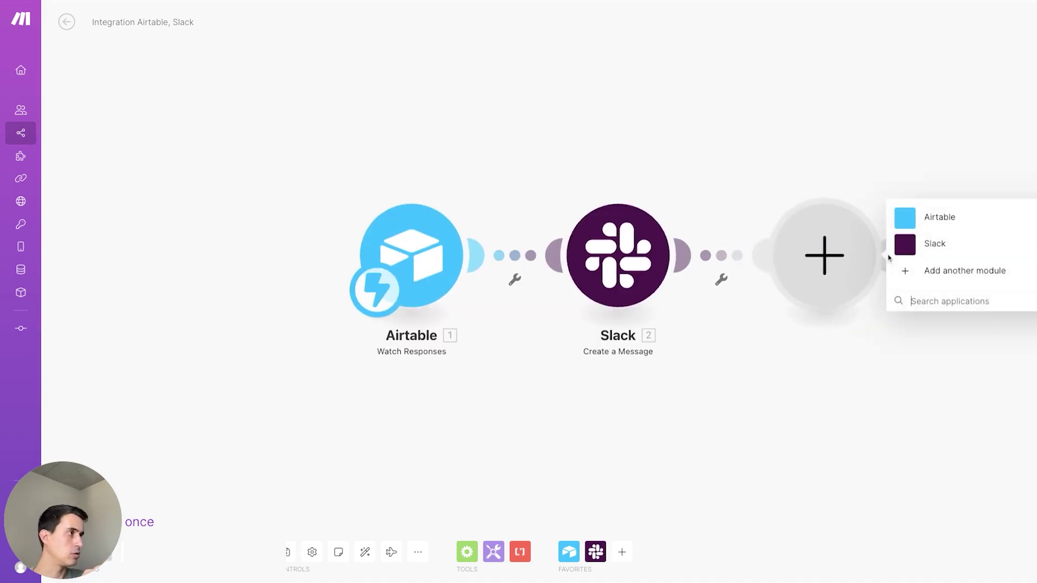
{"action": "left_click", "coordinate": [913, 244]}
{"action": "scroll", "coordinate": [990, 326], "scroll_direction": "up", "scroll_amount": 5}
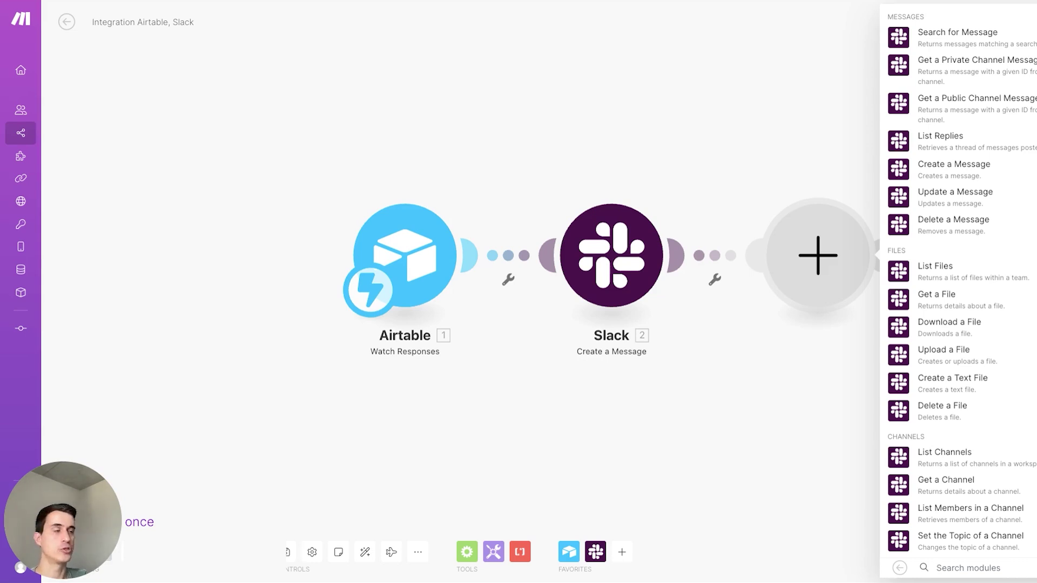
{"action": "scroll", "coordinate": [959, 281], "scroll_direction": "down", "scroll_amount": 10}
{"action": "scroll", "coordinate": [986, 177], "scroll_direction": "down", "scroll_amount": 8}
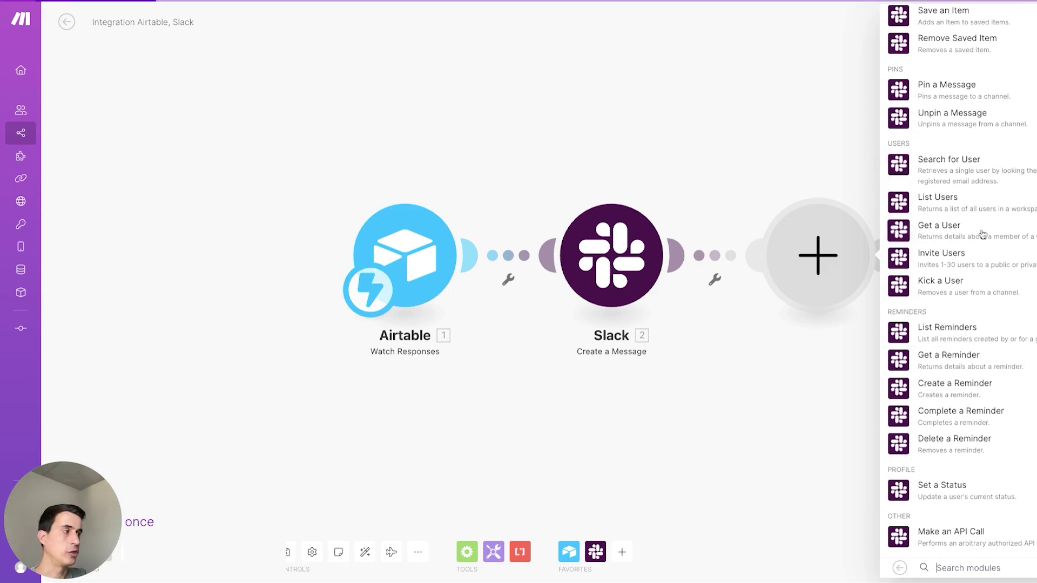
- Set the third Slack module to Make an API Call, leaving its required URL empty
{"action": "left_click", "coordinate": [962, 539]}
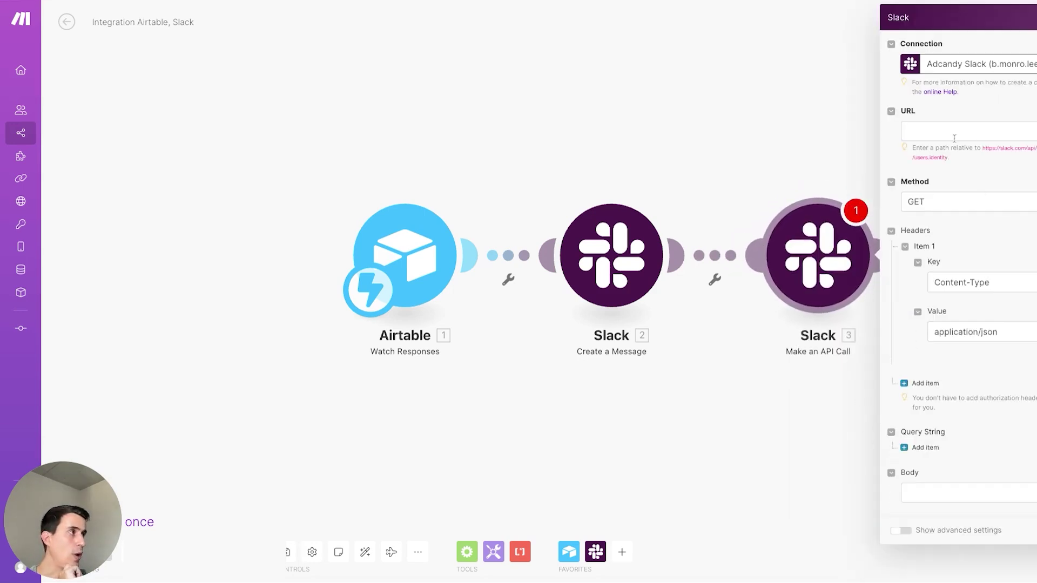
{"action": "left_click", "coordinate": [942, 130]}
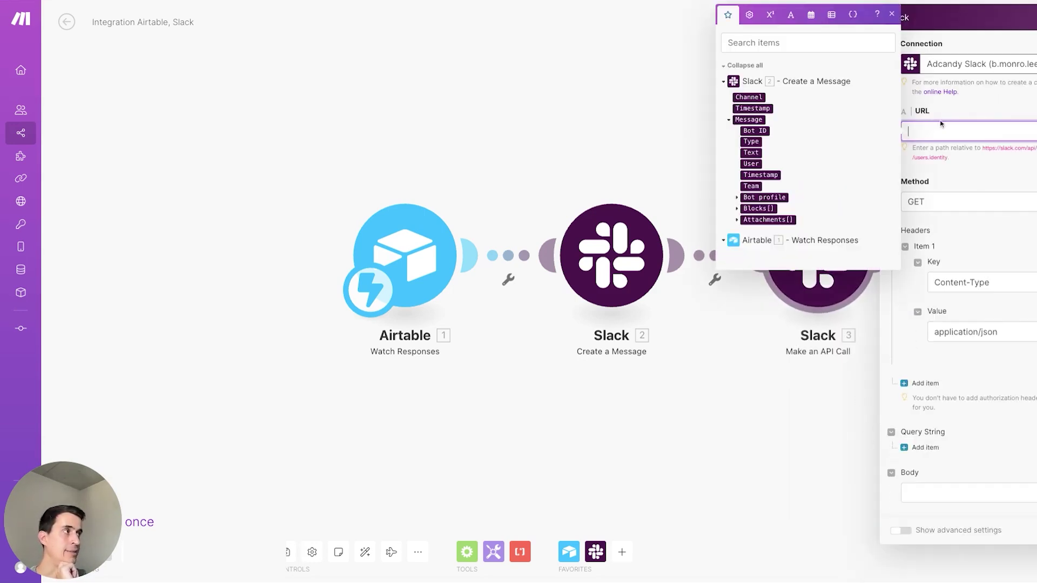
{"action": "left_click", "coordinate": [972, 171]}
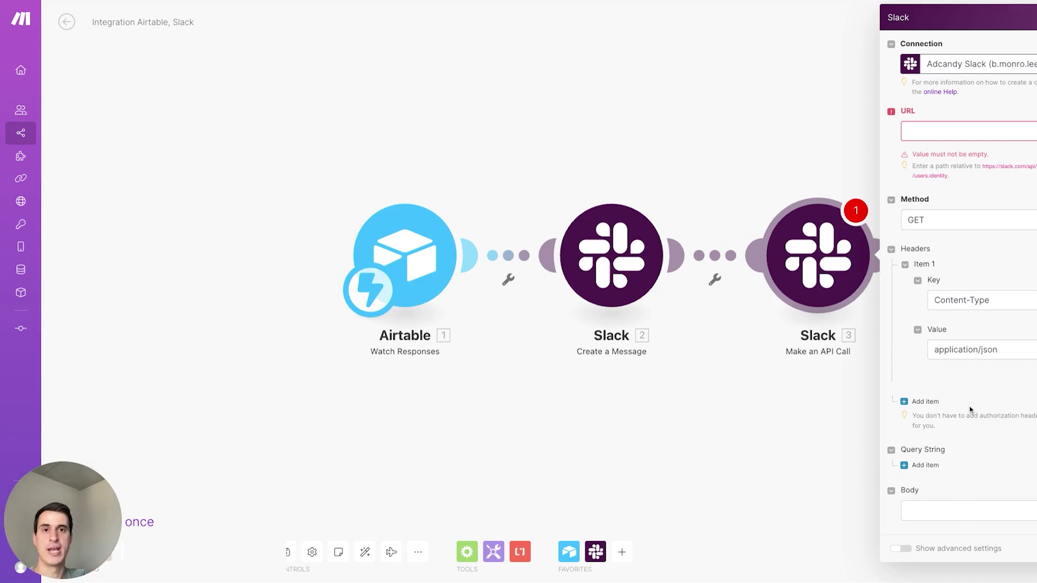
{"action": "left_click", "coordinate": [1022, 536]}
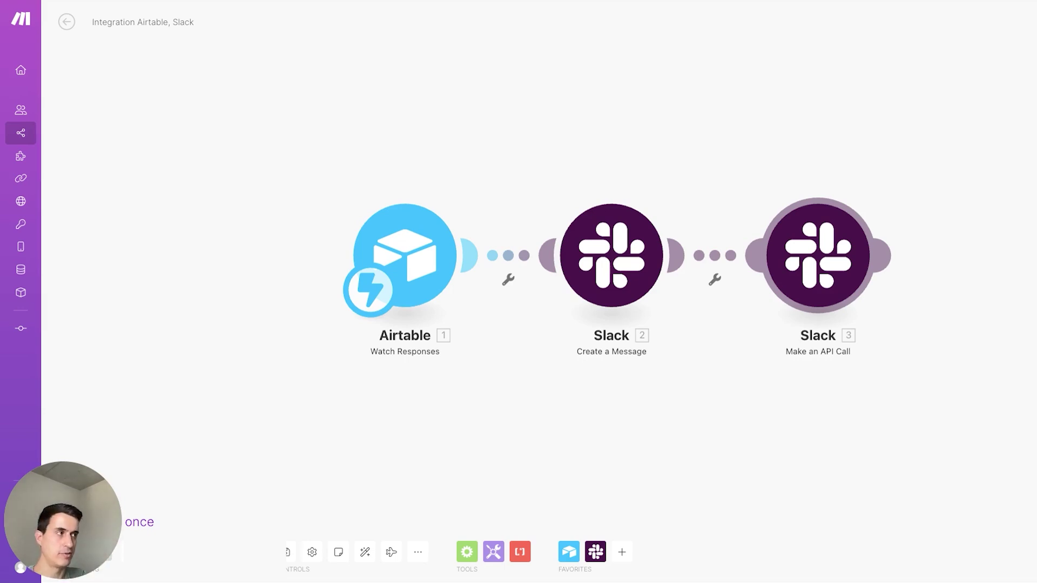
- Shift the canvas left and add a fourth module, picking HTTP via an 'http' search
{"action": "left_click_drag", "start_coordinate": [915, 157], "coordinate": [783, 155]}
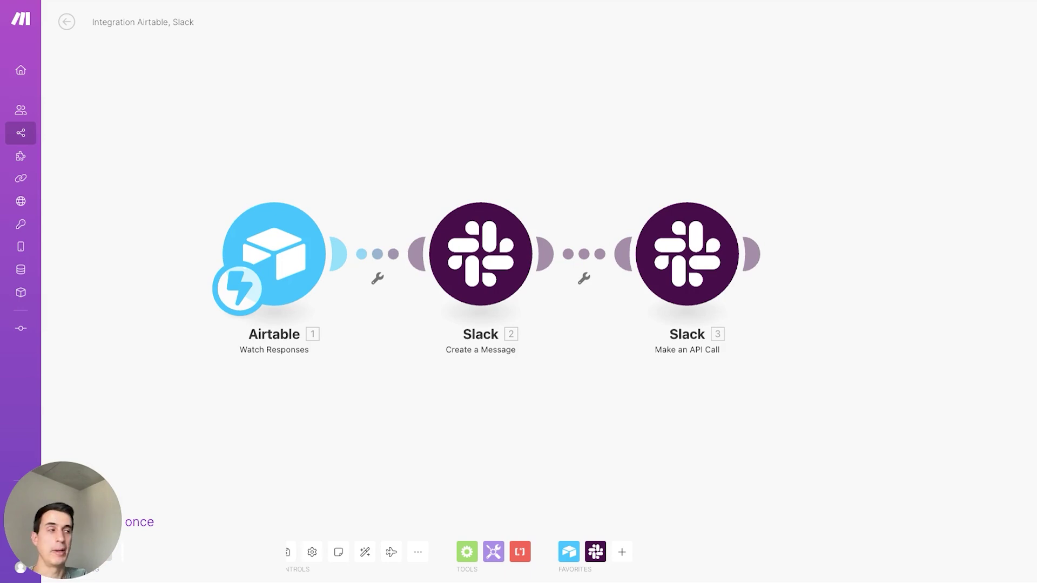
{"action": "left_click", "coordinate": [752, 254]}
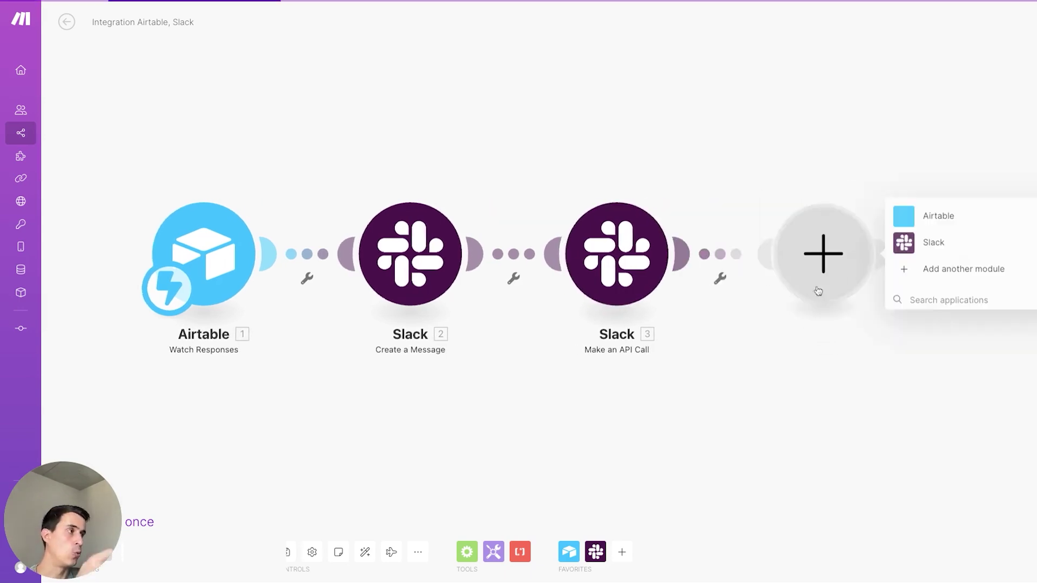
{"action": "left_click", "coordinate": [897, 301]}
{"action": "type", "text": "http"}
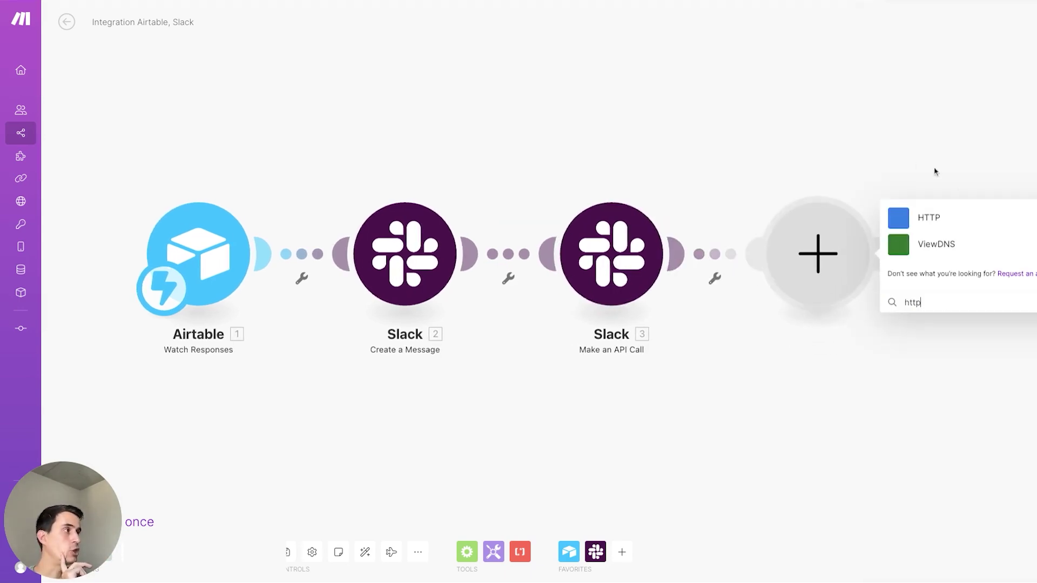
{"action": "left_click", "coordinate": [946, 219]}
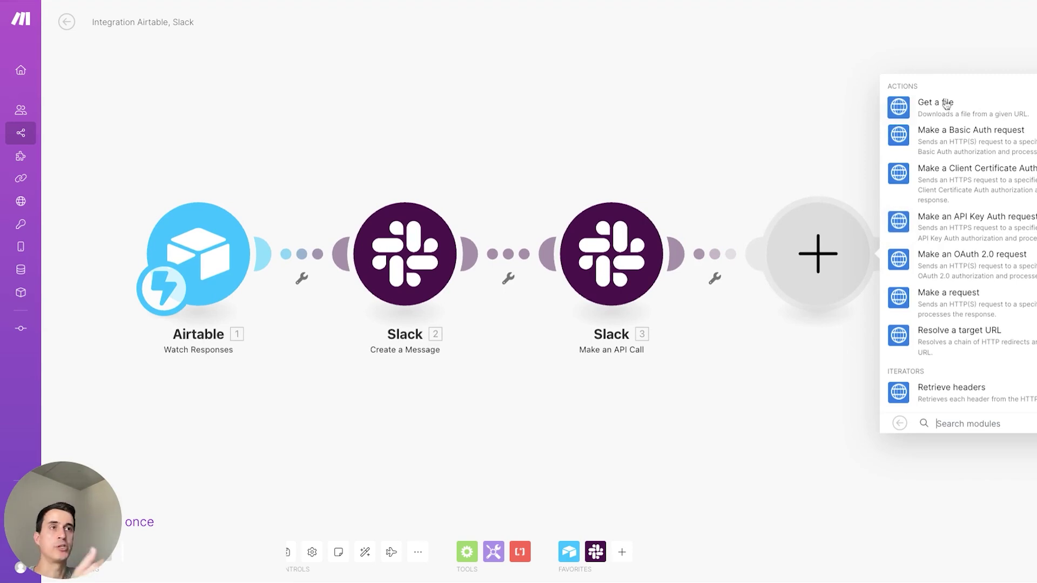
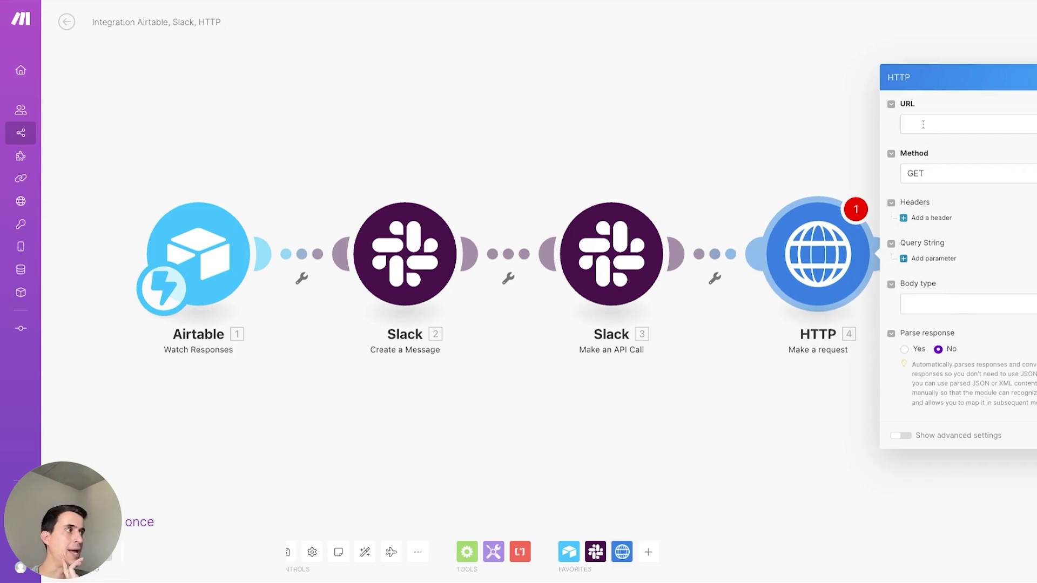
- Leave the HTTP request URL empty and keep GET as the request method
{"action": "left_click", "coordinate": [950, 124]}
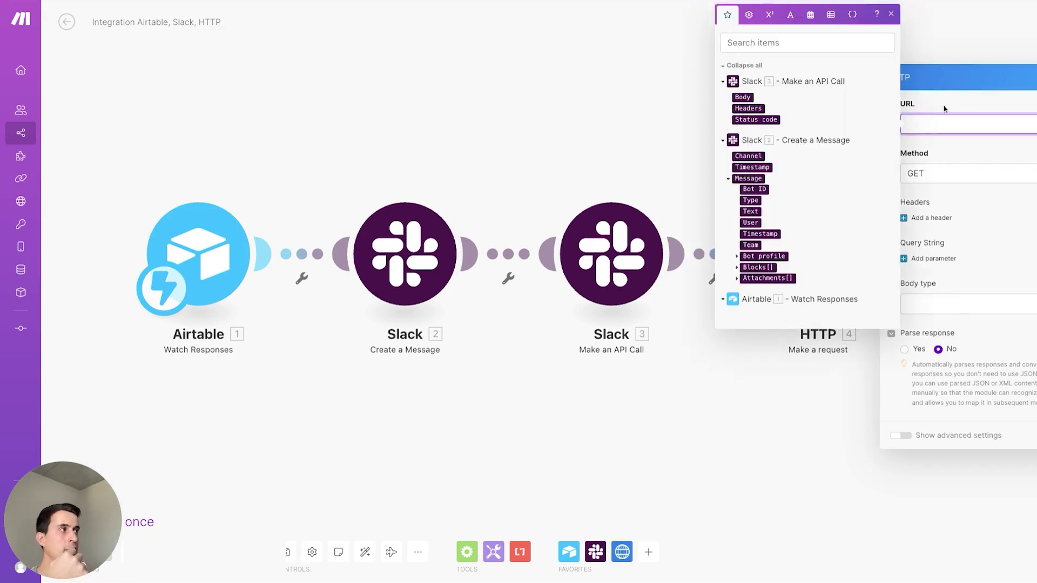
{"action": "left_click", "coordinate": [954, 198]}
{"action": "left_click", "coordinate": [954, 198]}
{"action": "left_click", "coordinate": [986, 174]}
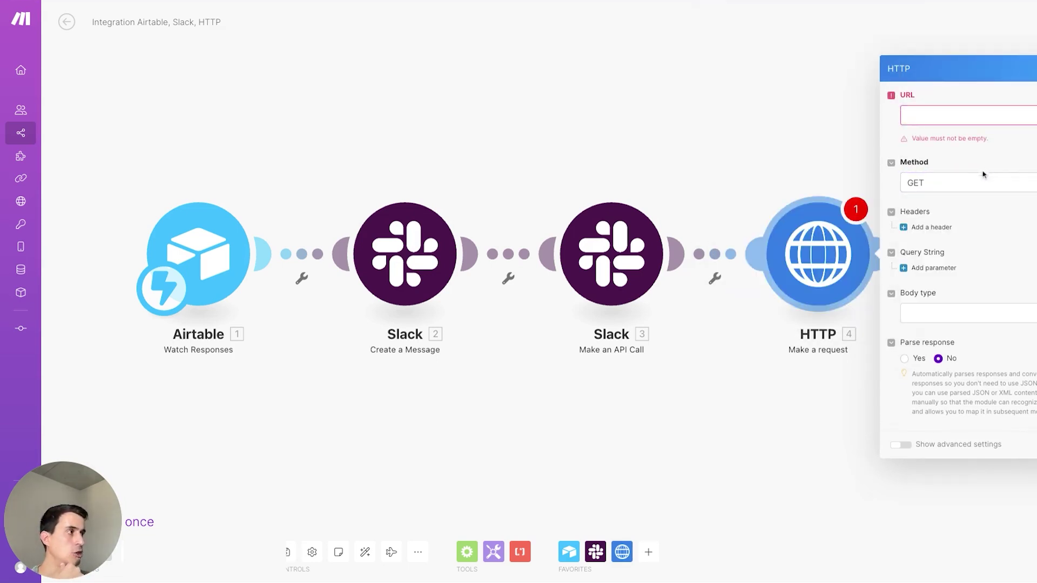
- Add an empty header entry, then bring up the Slack Make an API Call module's settings
{"action": "left_click", "coordinate": [930, 235]}
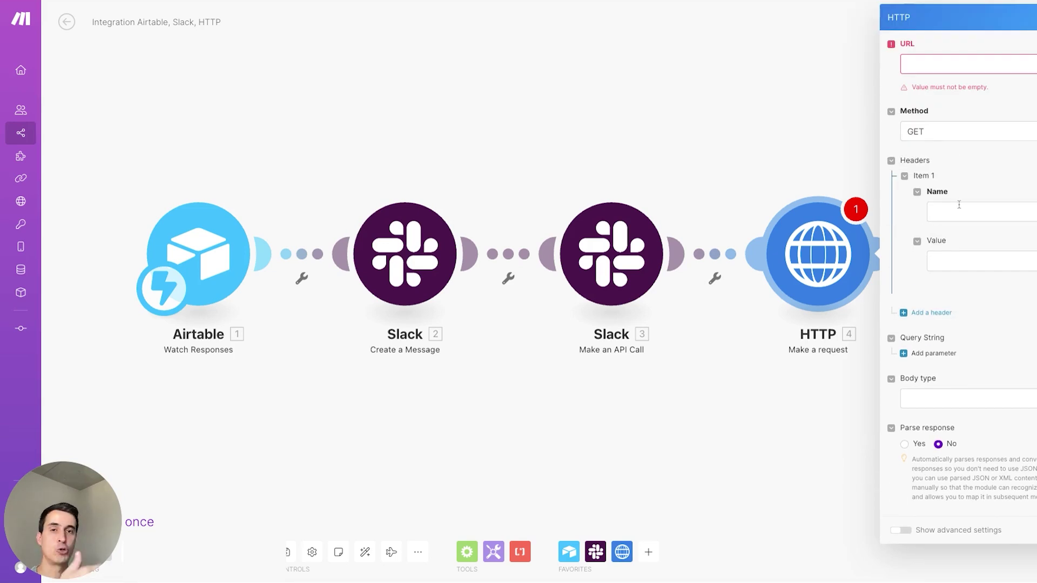
{"action": "left_click", "coordinate": [981, 172]}
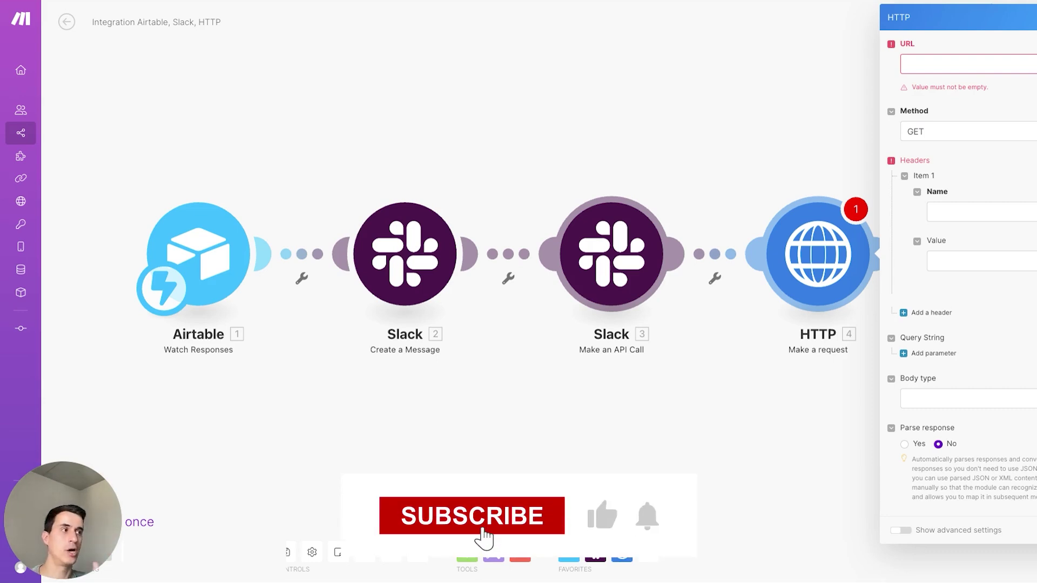
{"action": "left_click", "coordinate": [670, 254]}
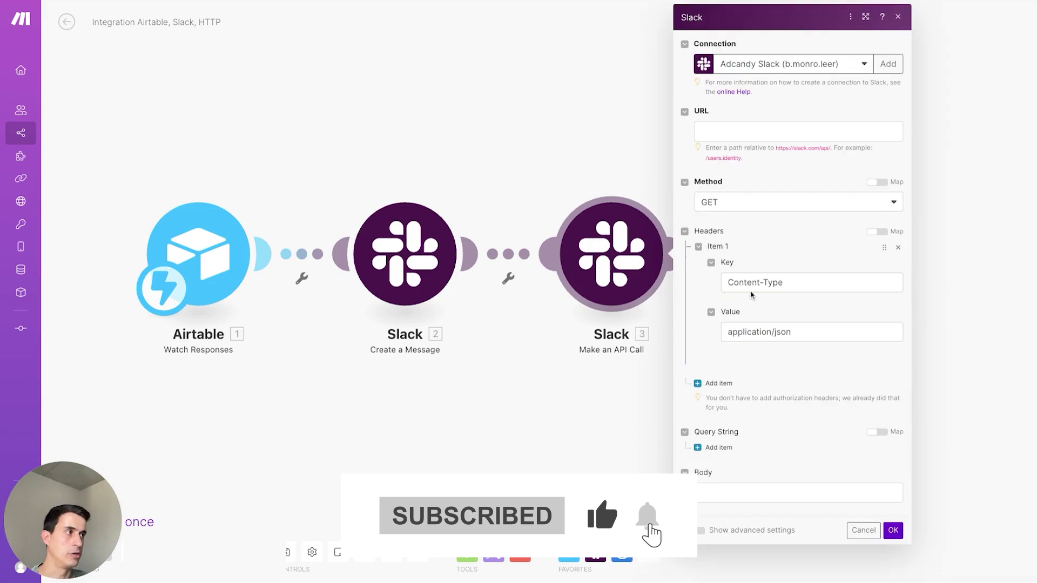
- Read the Slack module's authorization Headers hint beside its Content-Type application/json header
{"action": "triple_click", "coordinate": [743, 413]}
{"action": "left_click", "coordinate": [765, 399]}
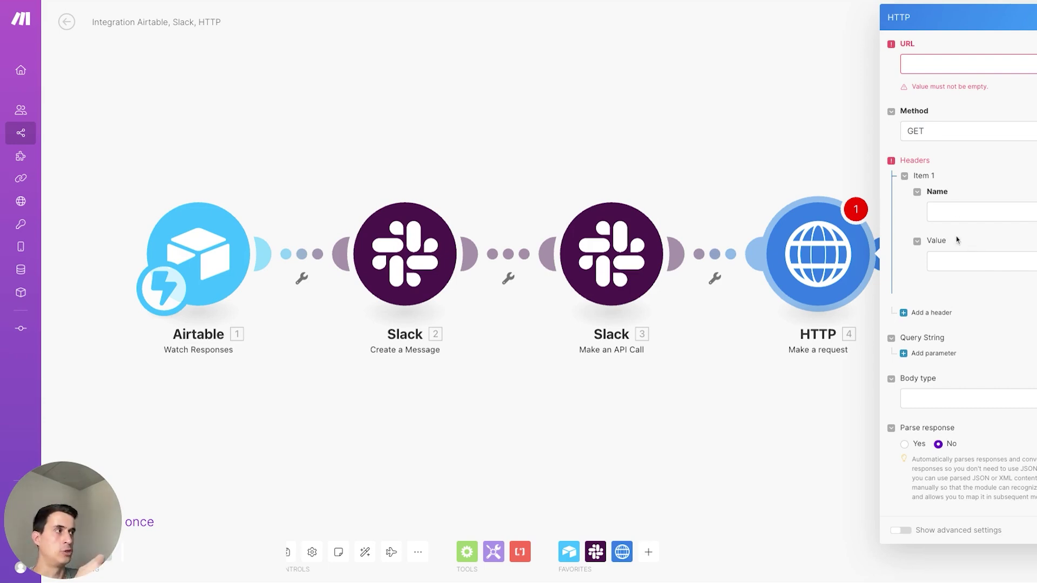
- Give the HTTP request an 'API key' header and fill in the key's value
{"action": "left_click", "coordinate": [951, 210]}
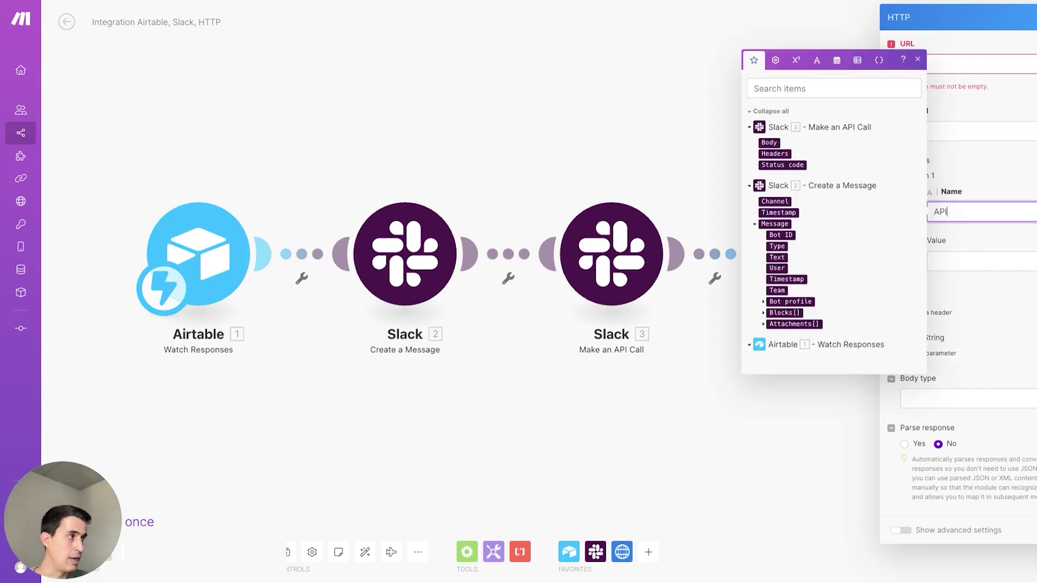
{"action": "key", "text": "Tab"}
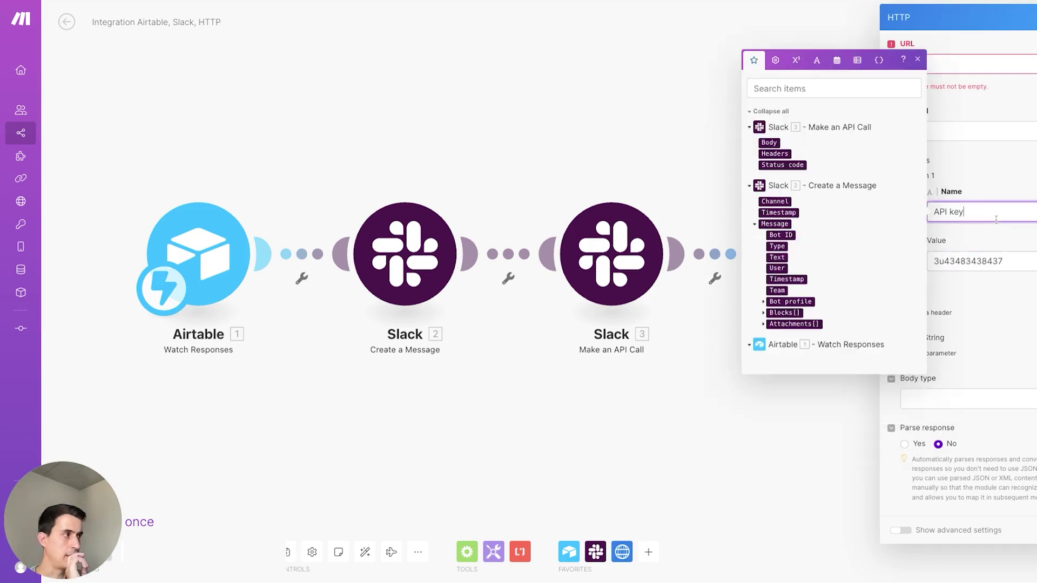
{"action": "left_click", "coordinate": [967, 291]}
- Add an empty query string parameter to the HTTP request
{"action": "left_click", "coordinate": [935, 354]}
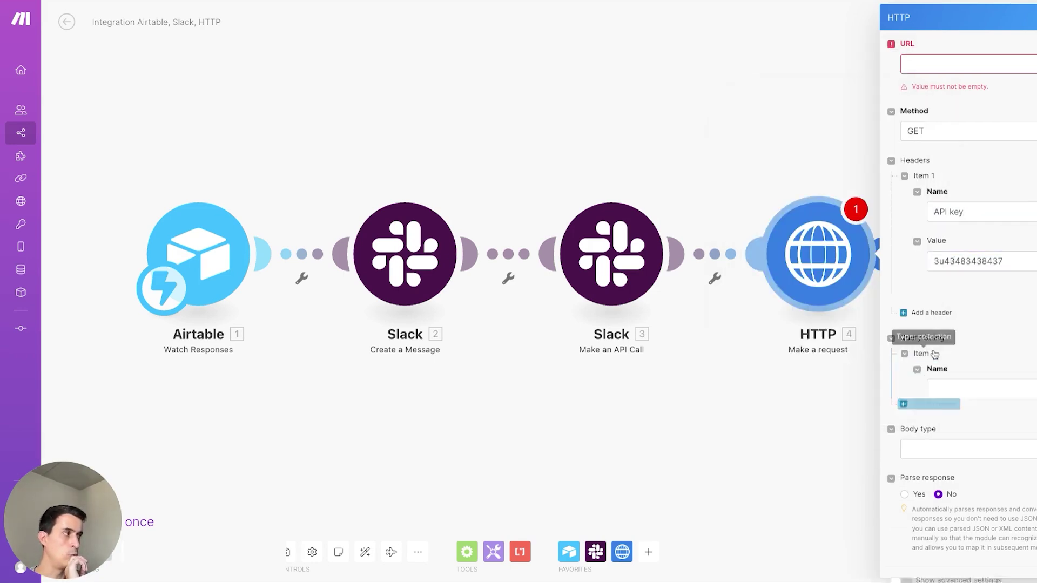
{"action": "scroll", "coordinate": [940, 356], "scroll_direction": "down", "scroll_amount": 1}
{"action": "scroll", "coordinate": [970, 351], "scroll_direction": "down", "scroll_amount": 3}
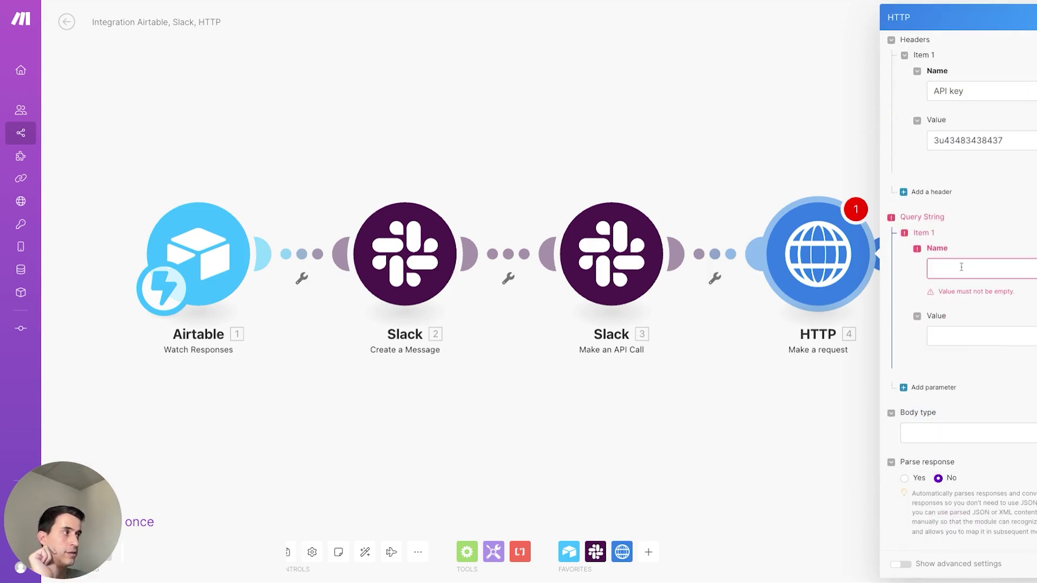
{"action": "left_click", "coordinate": [966, 269]}
{"action": "left_click", "coordinate": [982, 311]}
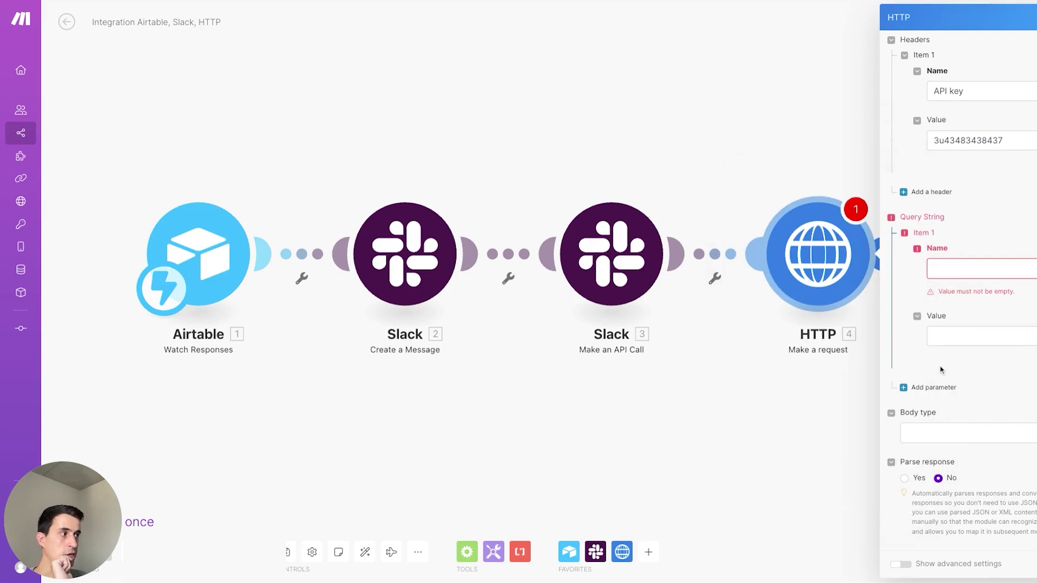
- Set the body type to Raw with JSON (application/json) content, then close the HTTP settings
{"action": "left_click", "coordinate": [953, 433]}
{"action": "left_click", "coordinate": [963, 473]}
{"action": "left_click", "coordinate": [963, 477]}
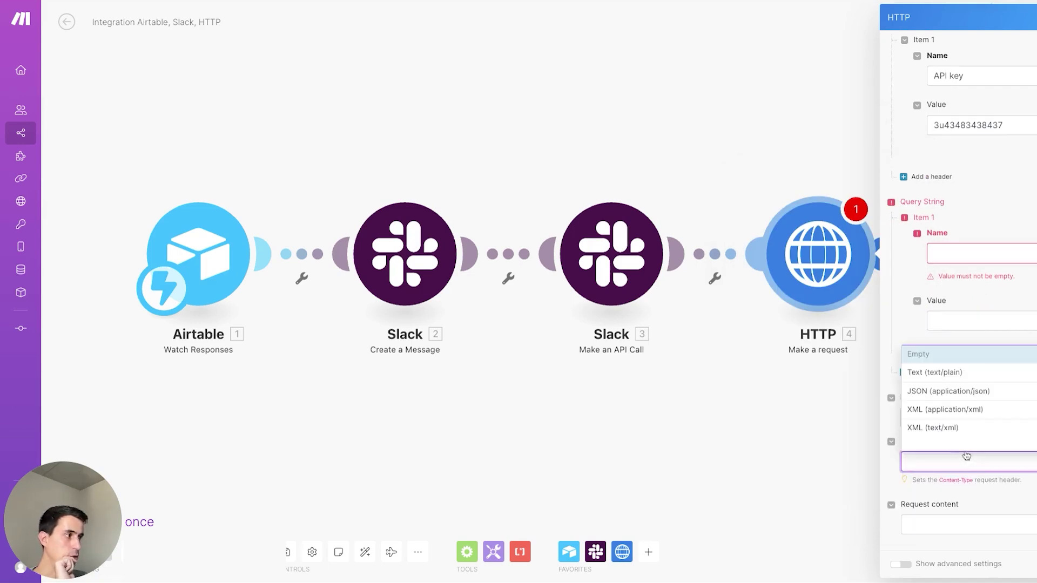
{"action": "left_click", "coordinate": [972, 398]}
{"action": "scroll", "coordinate": [968, 461], "scroll_direction": "down", "scroll_amount": 2}
{"action": "left_click", "coordinate": [960, 486]}
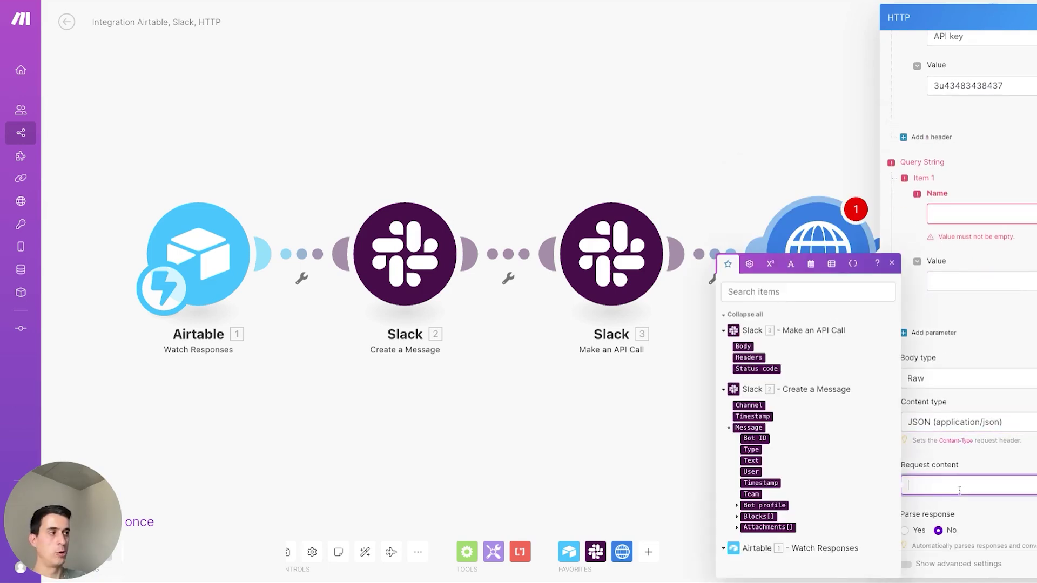
{"action": "scroll", "coordinate": [1026, 346], "scroll_direction": "down", "scroll_amount": 1}
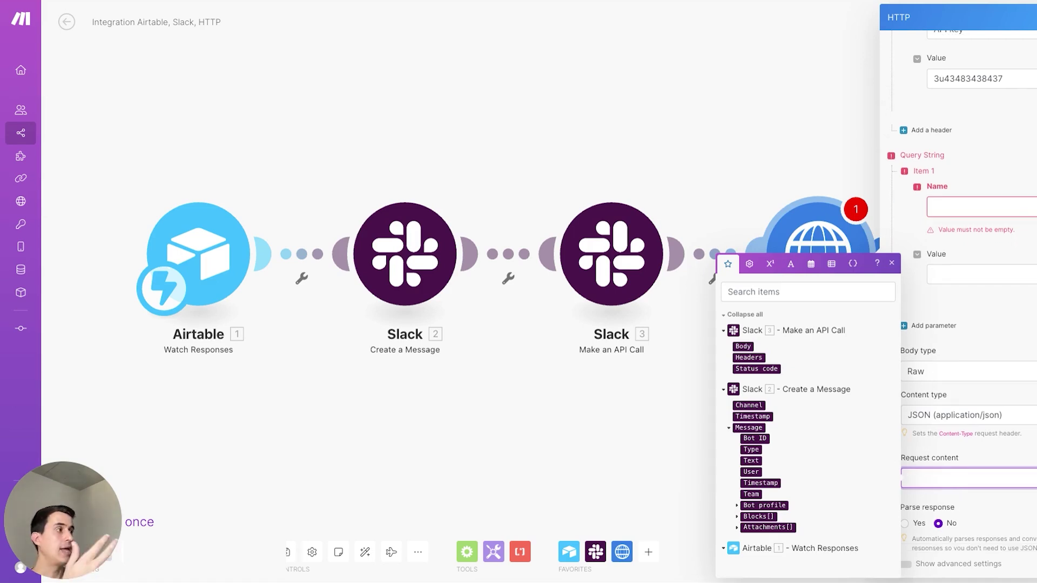
{"action": "left_click", "coordinate": [1024, 347]}
{"action": "key", "text": "Escape"}
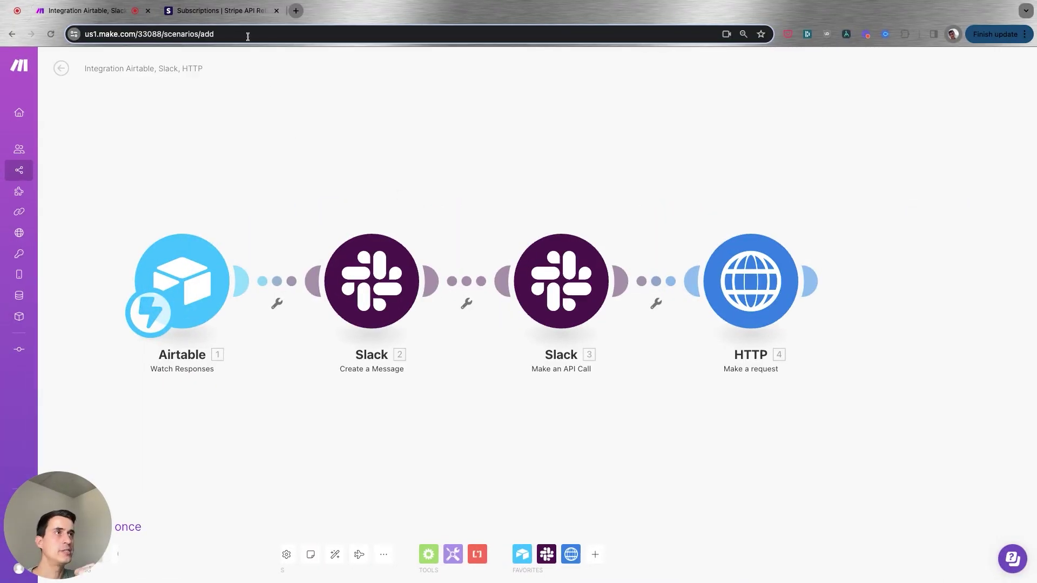
- Scroll through the Stripe Subscriptions API reference in the documentation tab
{"action": "left_click", "coordinate": [246, 17]}
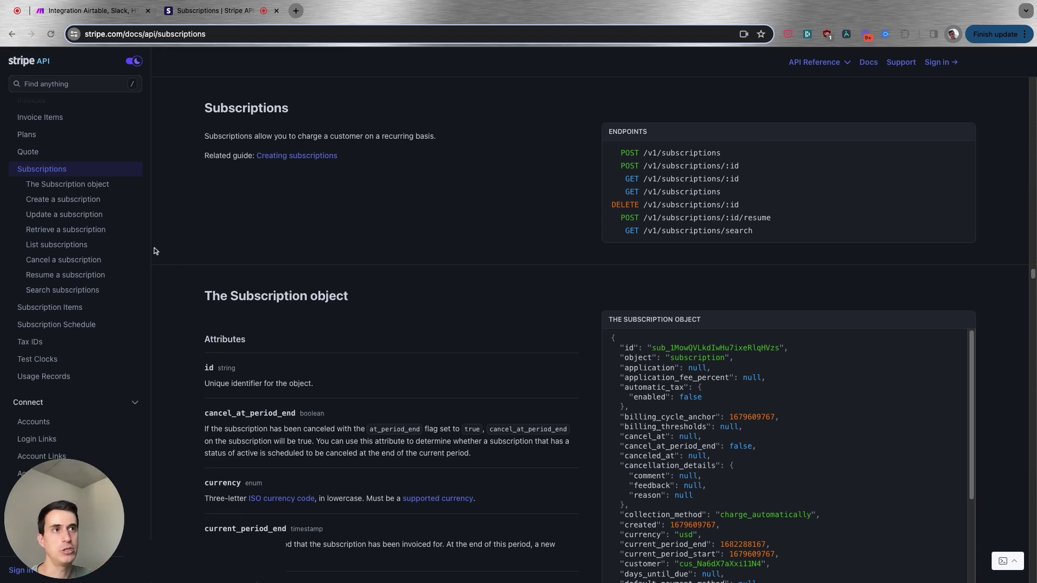
{"action": "scroll", "coordinate": [99, 248], "scroll_direction": "down", "scroll_amount": 5}
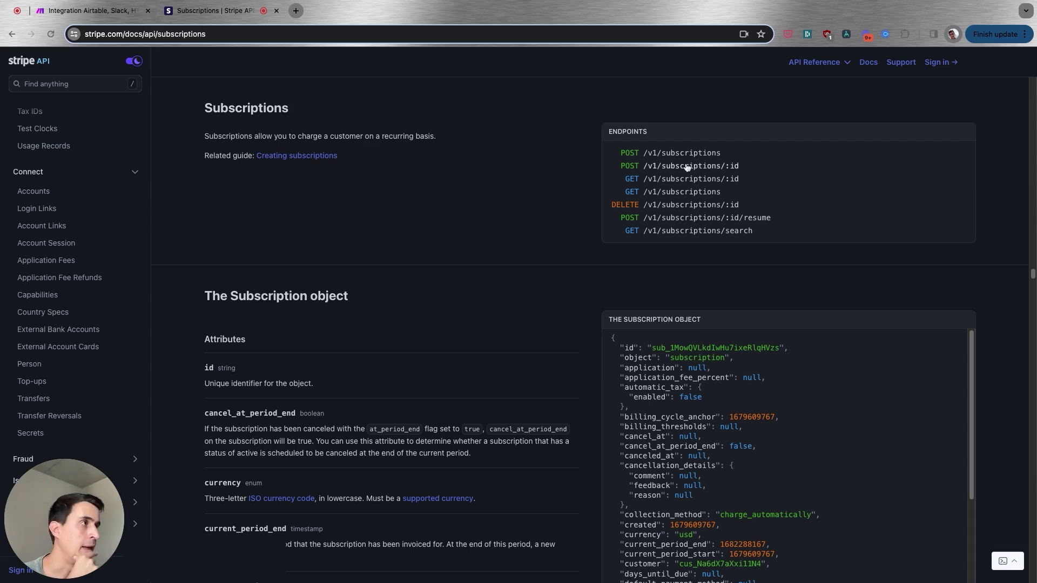
{"action": "scroll", "coordinate": [549, 289], "scroll_direction": "down", "scroll_amount": 1}
{"action": "left_click", "coordinate": [89, 10]}
- Review the Subscription object's attributes and example JSON, then return to Make's HTTP settings
{"action": "key", "text": "ctrl+Tab"}
{"action": "scroll", "coordinate": [501, 400], "scroll_direction": "down", "scroll_amount": 8}
{"action": "scroll", "coordinate": [501, 401], "scroll_direction": "up", "scroll_amount": 3}
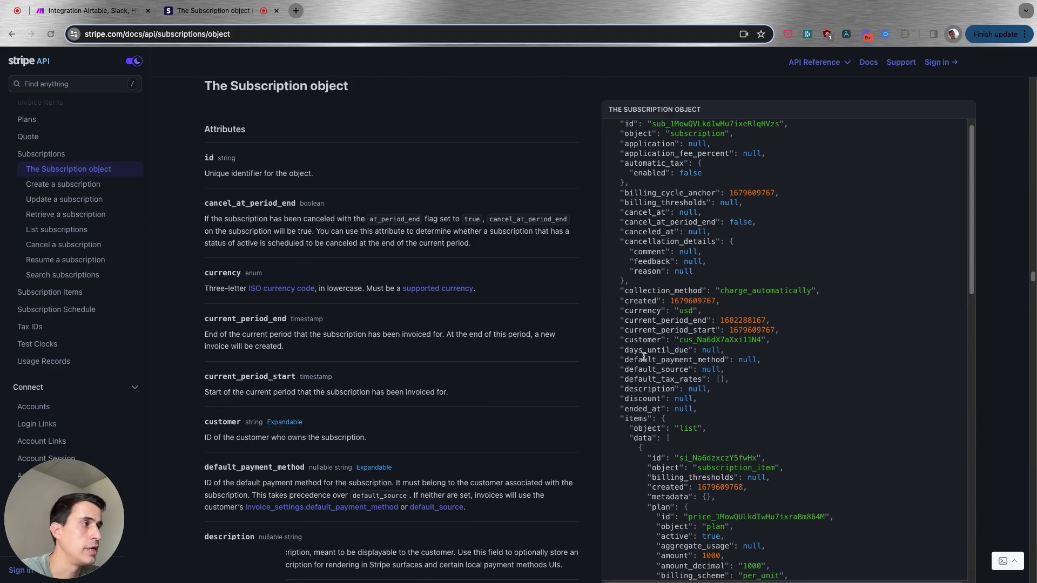
{"action": "scroll", "coordinate": [667, 352], "scroll_direction": "up", "scroll_amount": 1}
{"action": "scroll", "coordinate": [539, 287], "scroll_direction": "up", "scroll_amount": 4}
{"action": "left_click", "coordinate": [116, 12]}
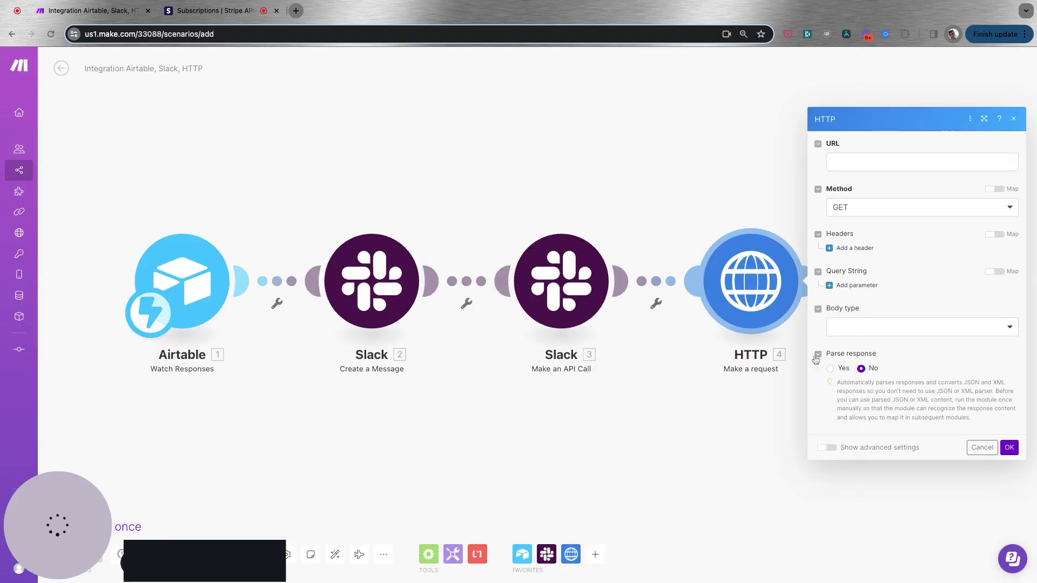
- Glance at the Stripe Subscription object docs, then close the HTTP module panel in Make
{"action": "left_click", "coordinate": [231, 18]}
{"action": "scroll", "coordinate": [251, 223], "scroll_direction": "down", "scroll_amount": 3}
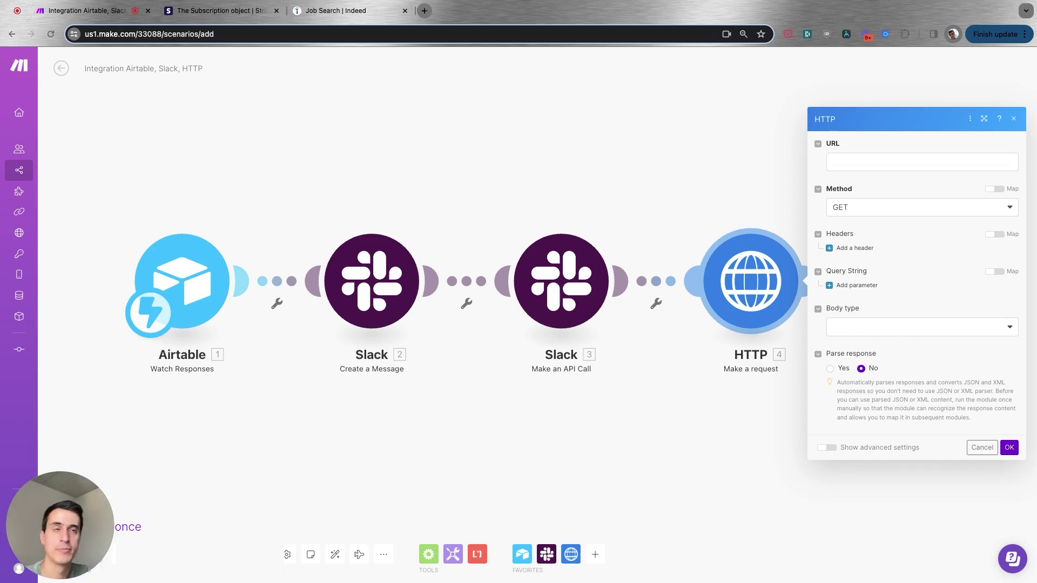
{"action": "left_click", "coordinate": [792, 112]}
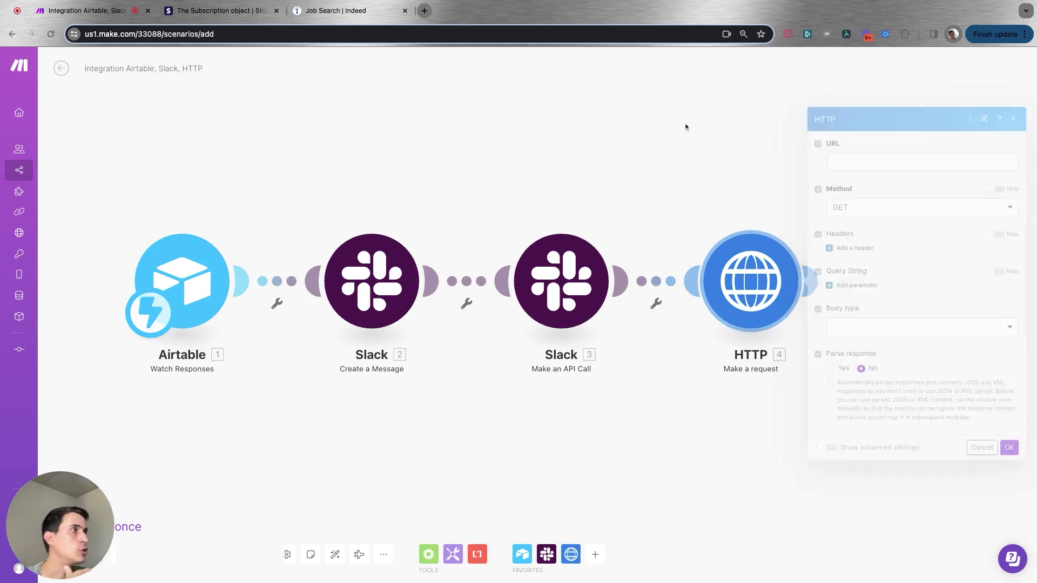
- Switch to the 'Job Search | Indeed' browser tab
{"action": "left_click", "coordinate": [366, 15]}
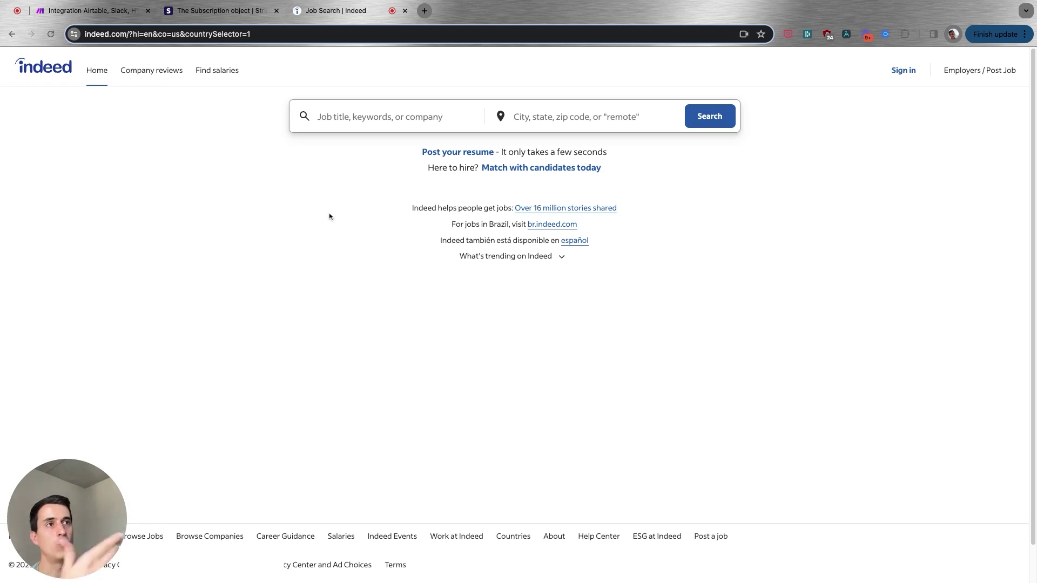
- Search Indeed for 'full time' jobs in Houston, TX
{"action": "left_click", "coordinate": [341, 111]}
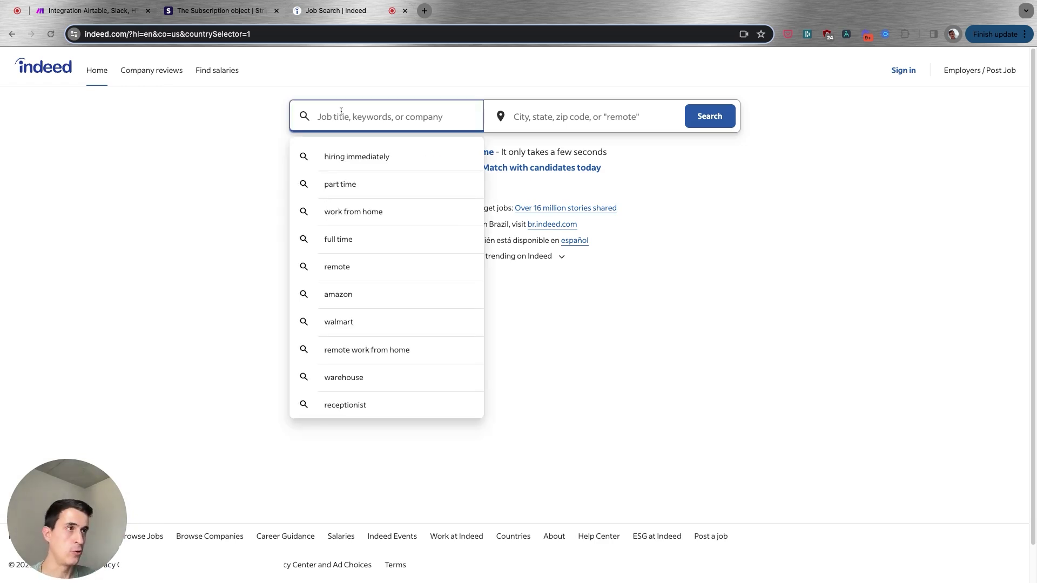
{"action": "left_click", "coordinate": [349, 237]}
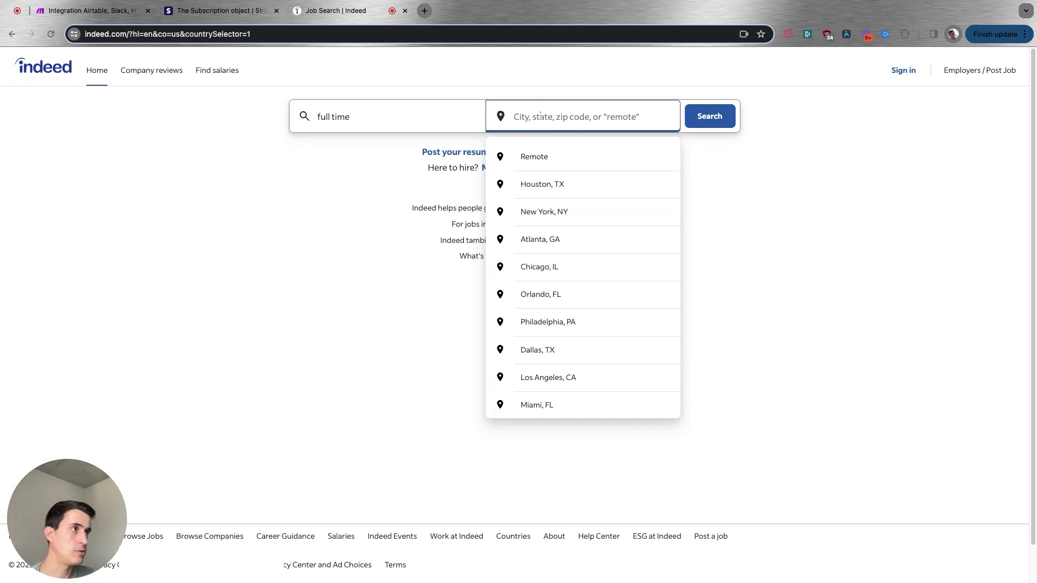
{"action": "left_click", "coordinate": [544, 184]}
{"action": "left_click", "coordinate": [709, 116]}
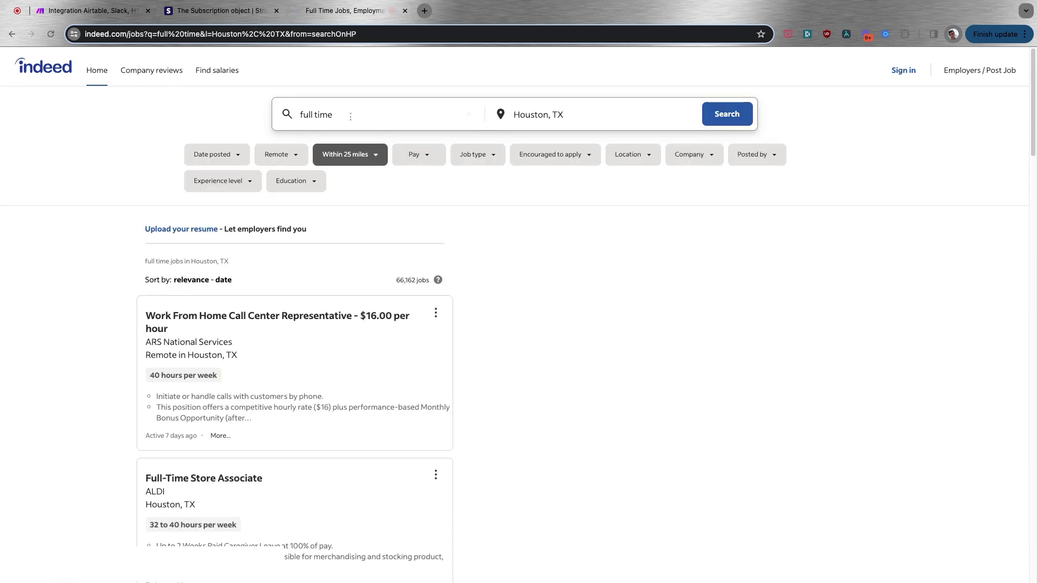
- Open the Customer Service Cashier listing and highlight its monthly salary range
{"action": "scroll", "coordinate": [392, 350], "scroll_direction": "down", "scroll_amount": 3}
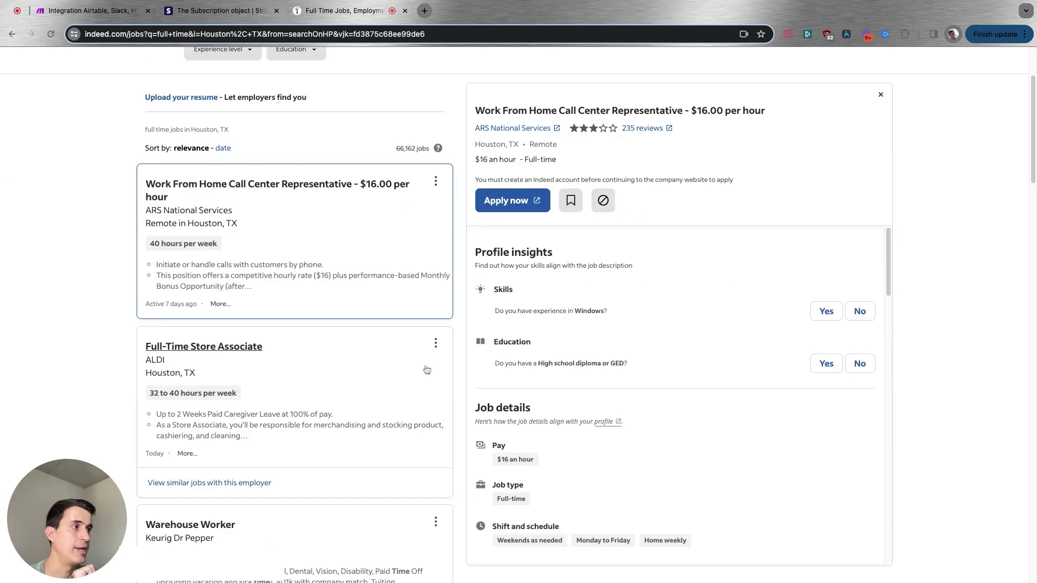
{"action": "scroll", "coordinate": [392, 350], "scroll_direction": "down", "scroll_amount": 15}
{"action": "scroll", "coordinate": [250, 326], "scroll_direction": "down", "scroll_amount": 7}
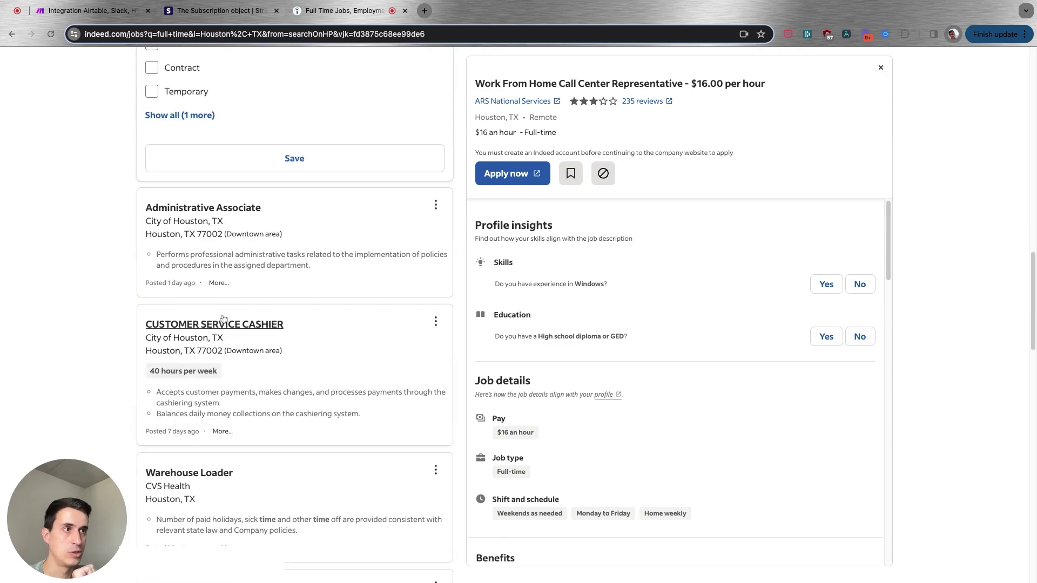
{"action": "scroll", "coordinate": [195, 341], "scroll_direction": "down", "scroll_amount": 3}
{"action": "left_click", "coordinate": [215, 202]}
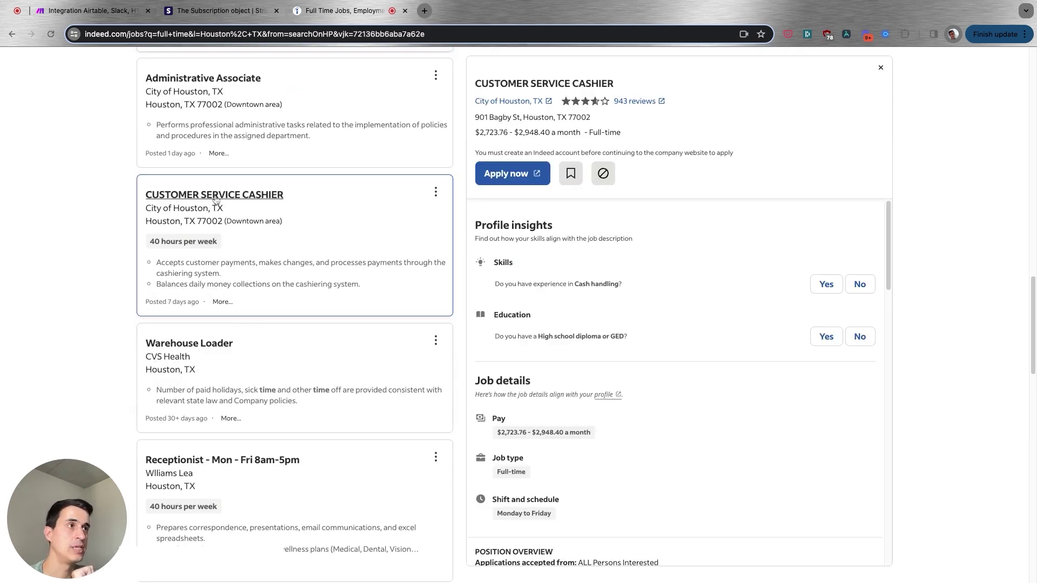
{"action": "mouse_move", "coordinate": [477, 134]}
{"action": "left_mouse_down"}
{"action": "mouse_move", "coordinate": [637, 134]}
{"action": "mouse_move", "coordinate": [600, 121]}
{"action": "mouse_move", "coordinate": [477, 120]}
{"action": "left_mouse_up"}
{"action": "left_click", "coordinate": [538, 233]}
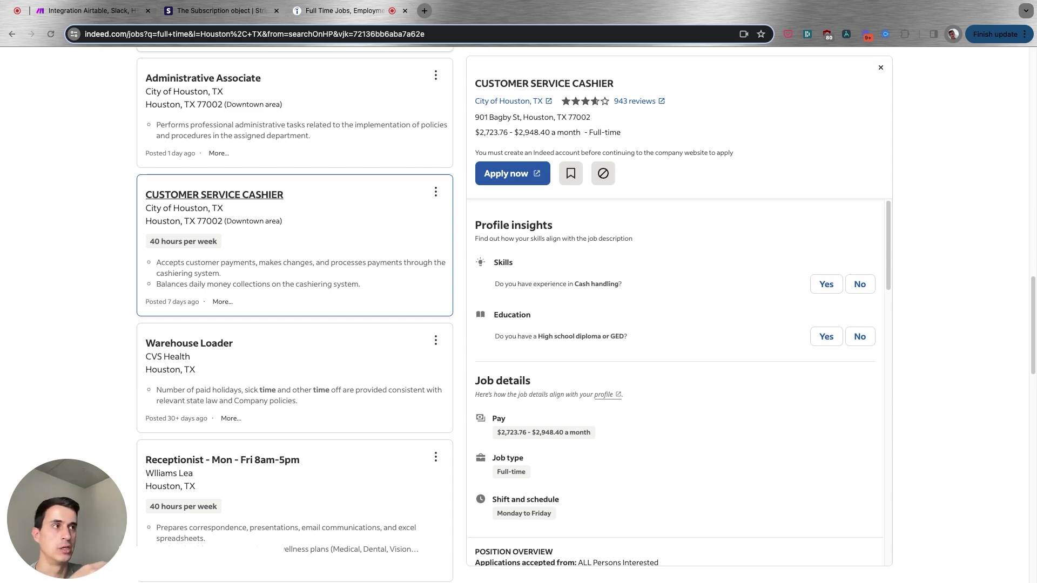
- Select the 'full time' search term in the job field and look over the results again
{"action": "scroll", "coordinate": [294, 313], "scroll_direction": "up", "scroll_amount": 10}
{"action": "left_click", "coordinate": [352, 121]}
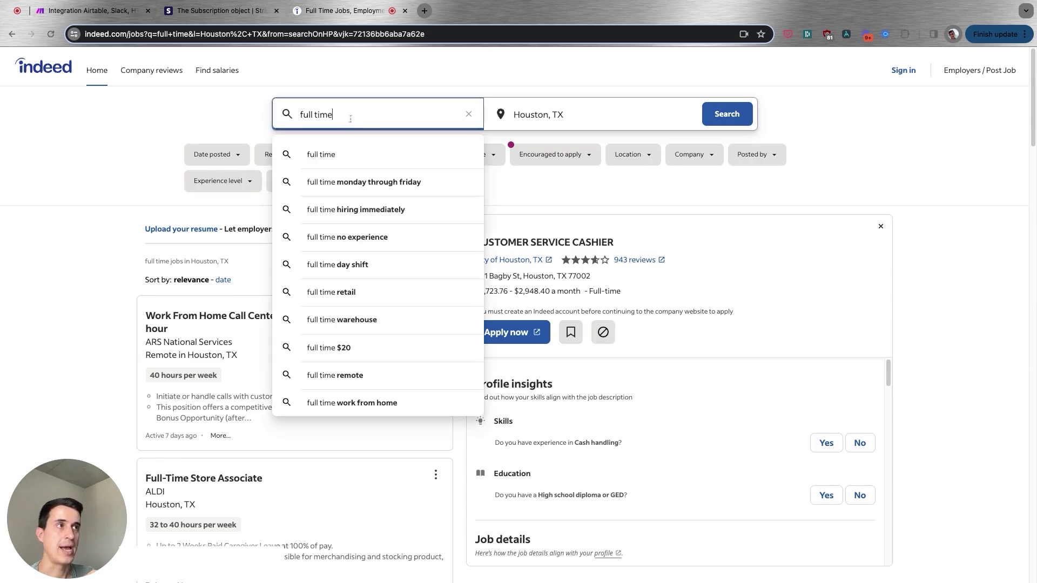
{"action": "left_click_drag", "start_coordinate": [346, 115], "coordinate": [302, 115]}
{"action": "left_click", "coordinate": [351, 93]}
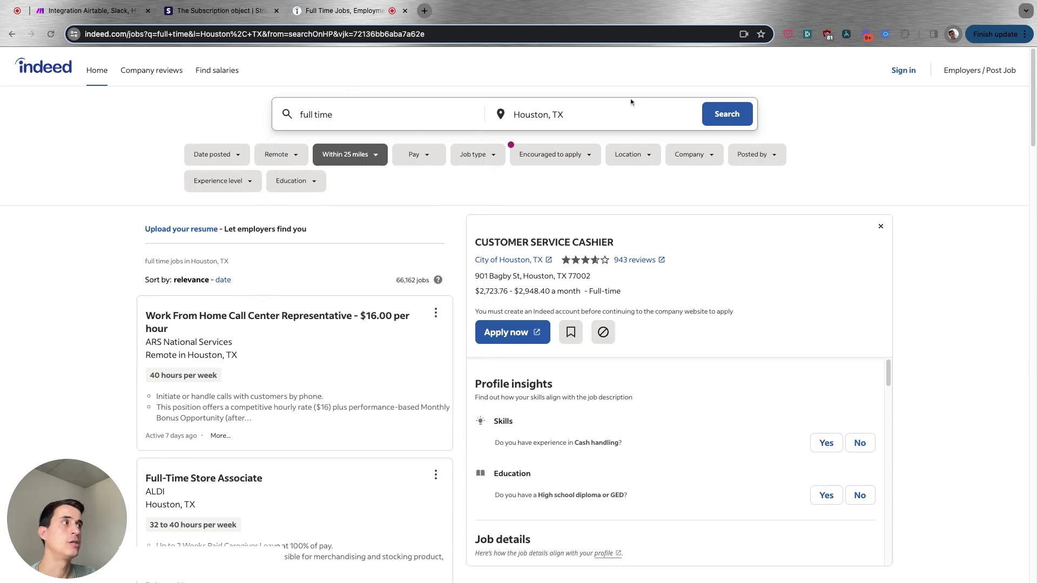
{"action": "scroll", "coordinate": [324, 297], "scroll_direction": "down", "scroll_amount": 5}
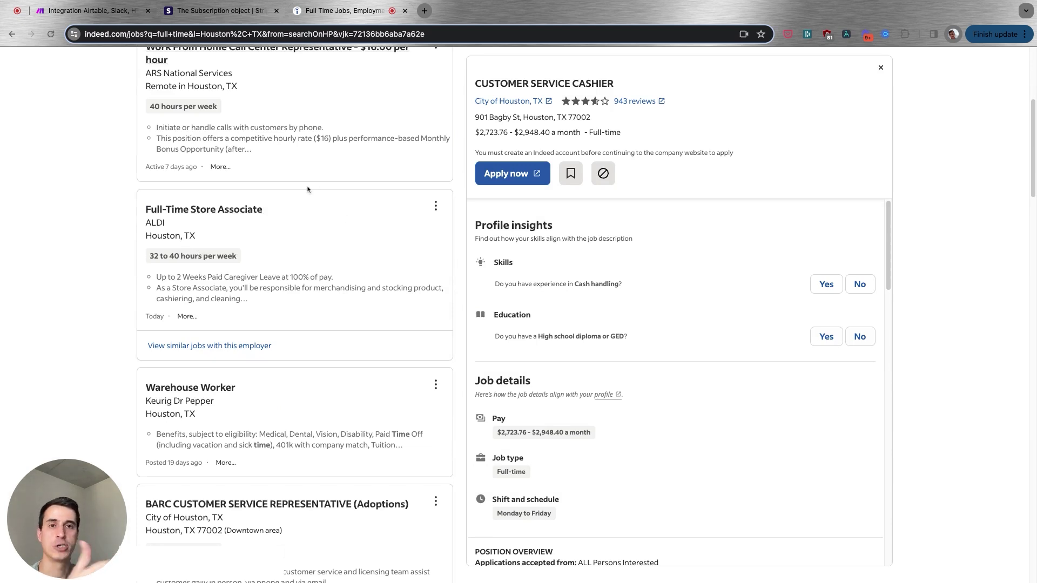
{"action": "scroll", "coordinate": [308, 189], "scroll_direction": "up", "scroll_amount": 5}
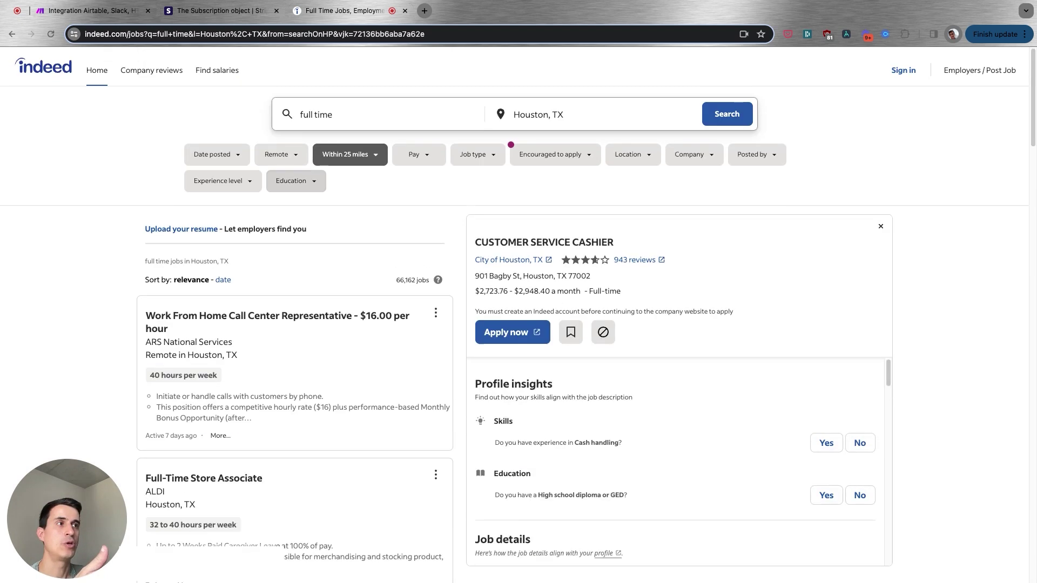